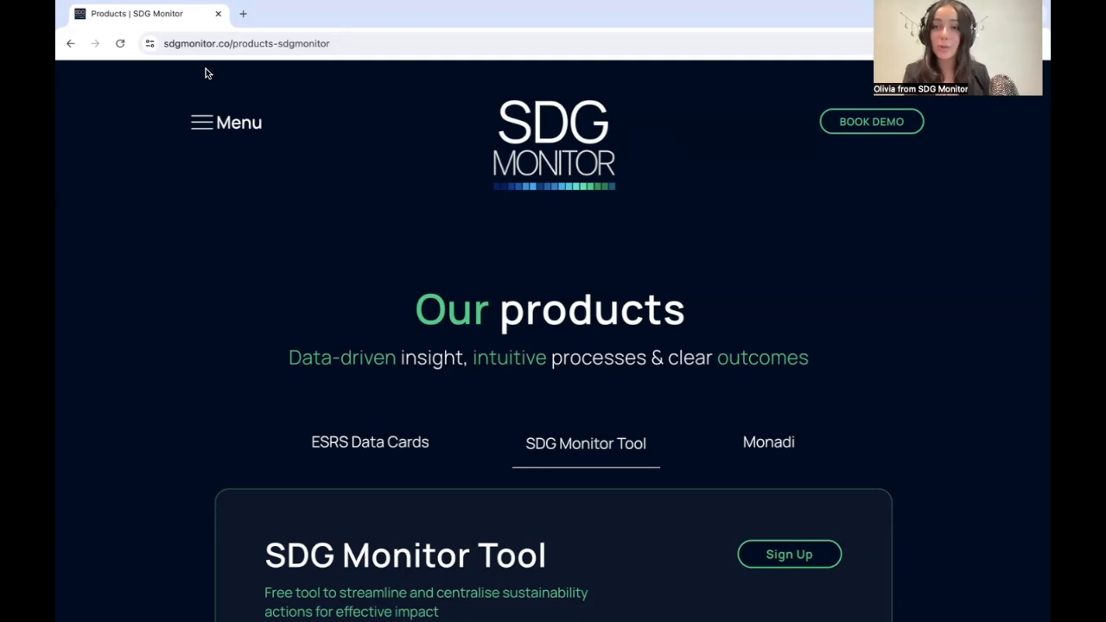
Step: Open the sign-up page for the SDG Monitor Tool from the products page
{"action": "scroll", "coordinate": [613, 531], "scroll_direction": "down", "scroll_amount": 2}
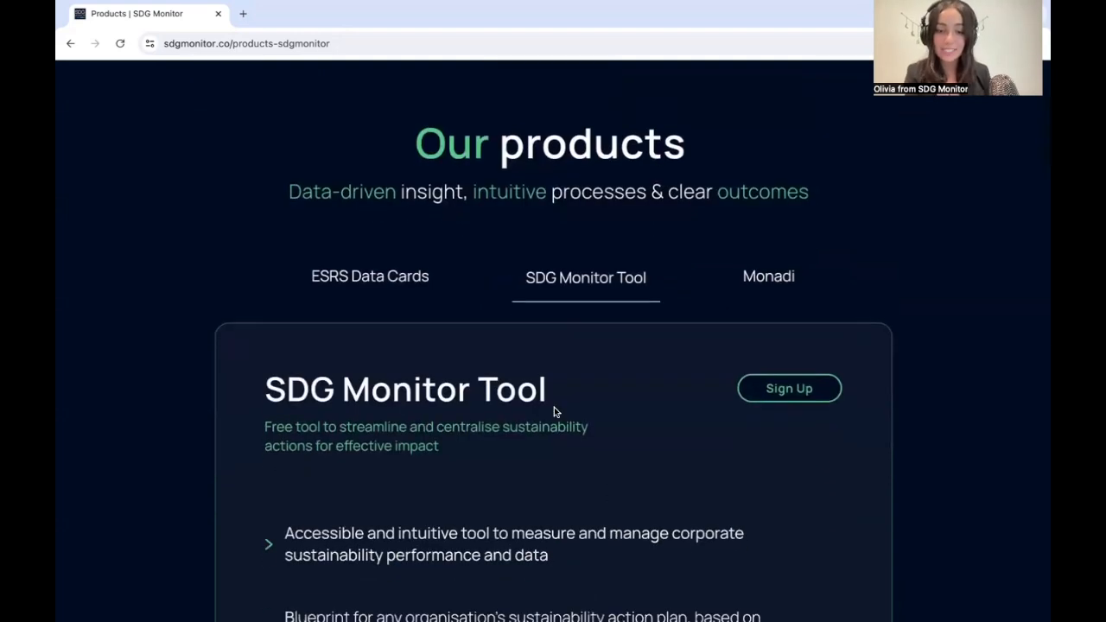
{"action": "left_click", "coordinate": [783, 396]}
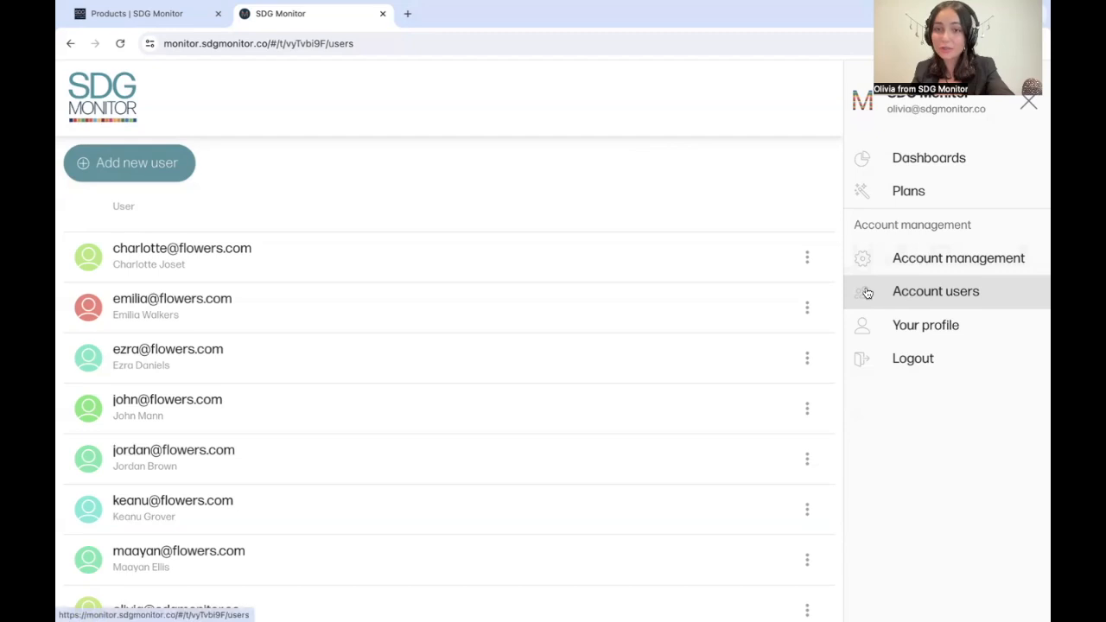
Step: View the management options for the first account user and open member management for the ESG Advisors contributor group
{"action": "left_click", "coordinate": [806, 259]}
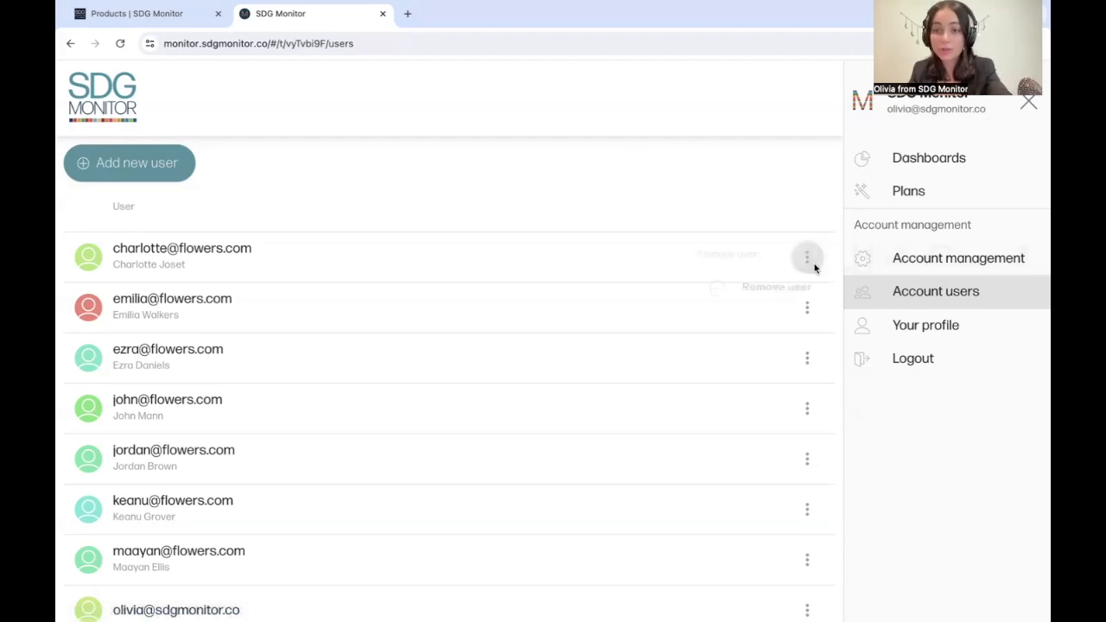
{"action": "left_click", "coordinate": [819, 212]}
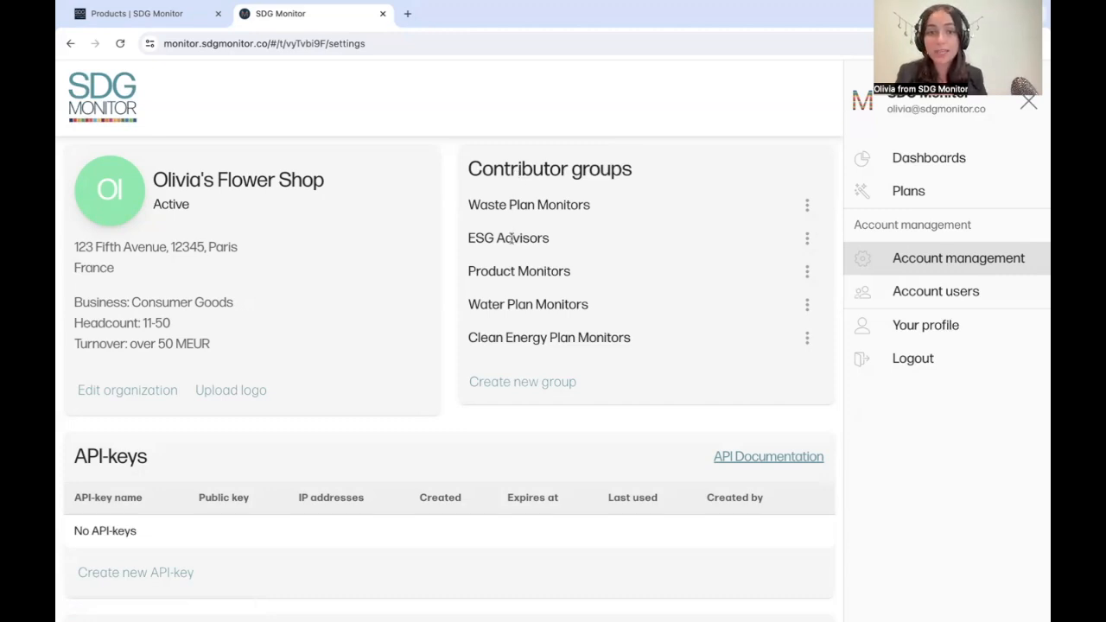
{"action": "left_click", "coordinate": [805, 239]}
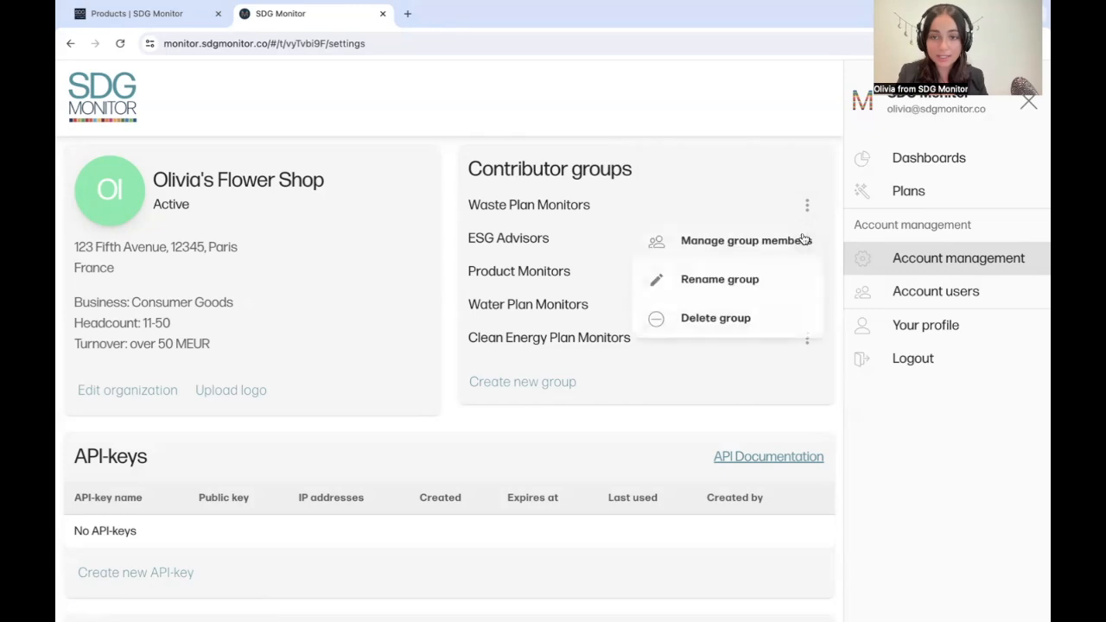
{"action": "left_click", "coordinate": [763, 239]}
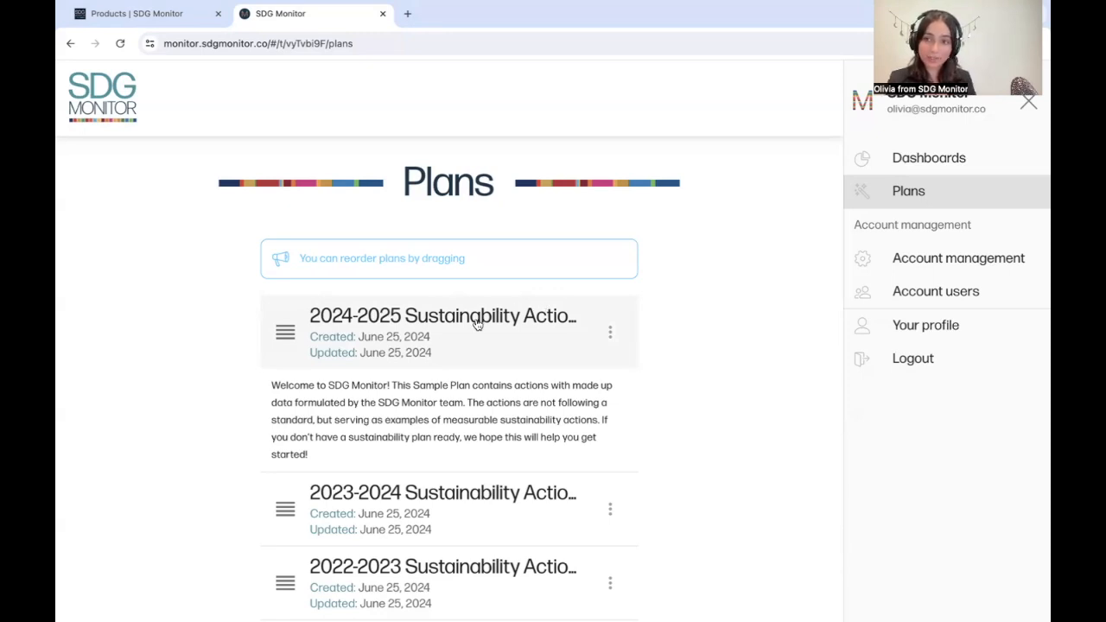
Step: Open the 2024-2025 Sustainability Action Plan and view the details of its first action, on pesticides and chemical fertilizers
{"action": "left_click", "coordinate": [503, 319]}
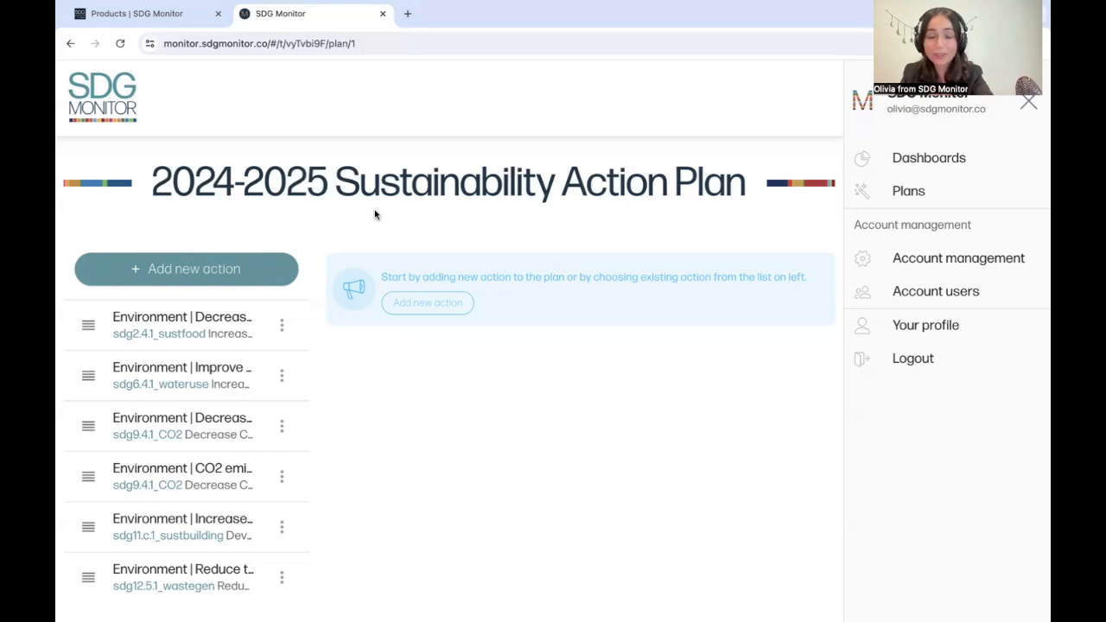
{"action": "left_click", "coordinate": [201, 321]}
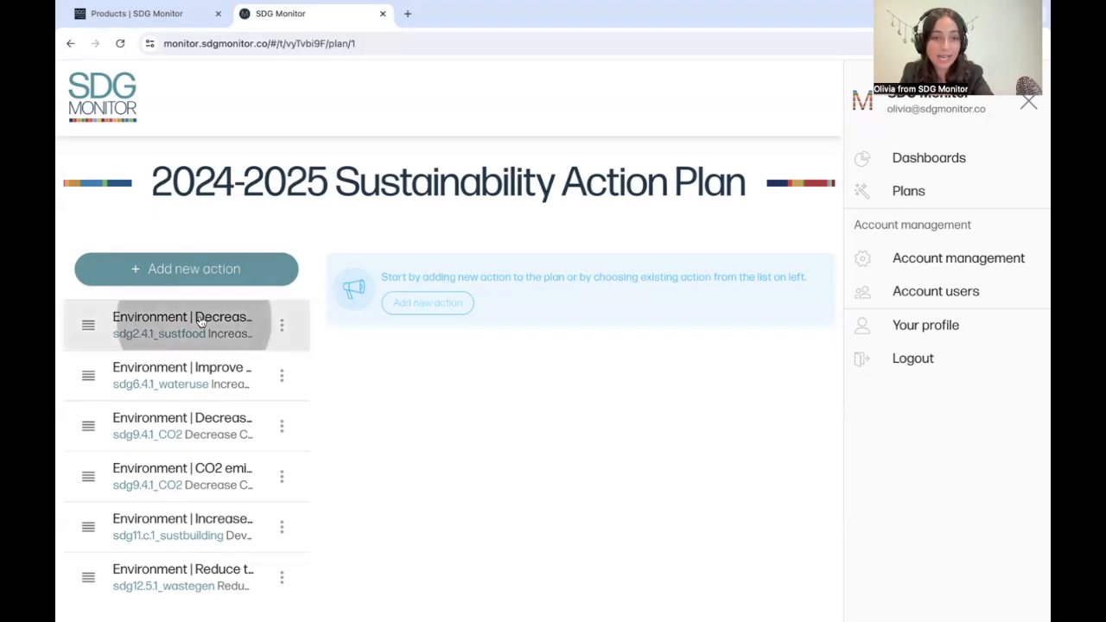
{"action": "scroll", "coordinate": [414, 353], "scroll_direction": "down", "scroll_amount": 1}
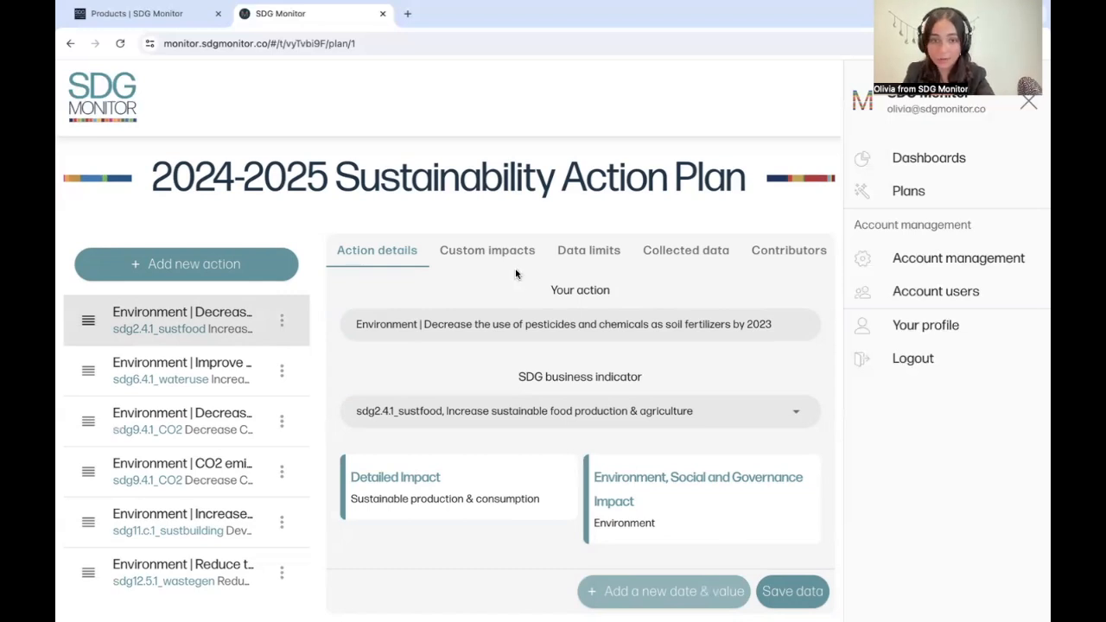
Step: Review the pesticide action's data limits and collected data, including the data source of the 31.05.2019 entry
{"action": "left_click", "coordinate": [592, 253]}
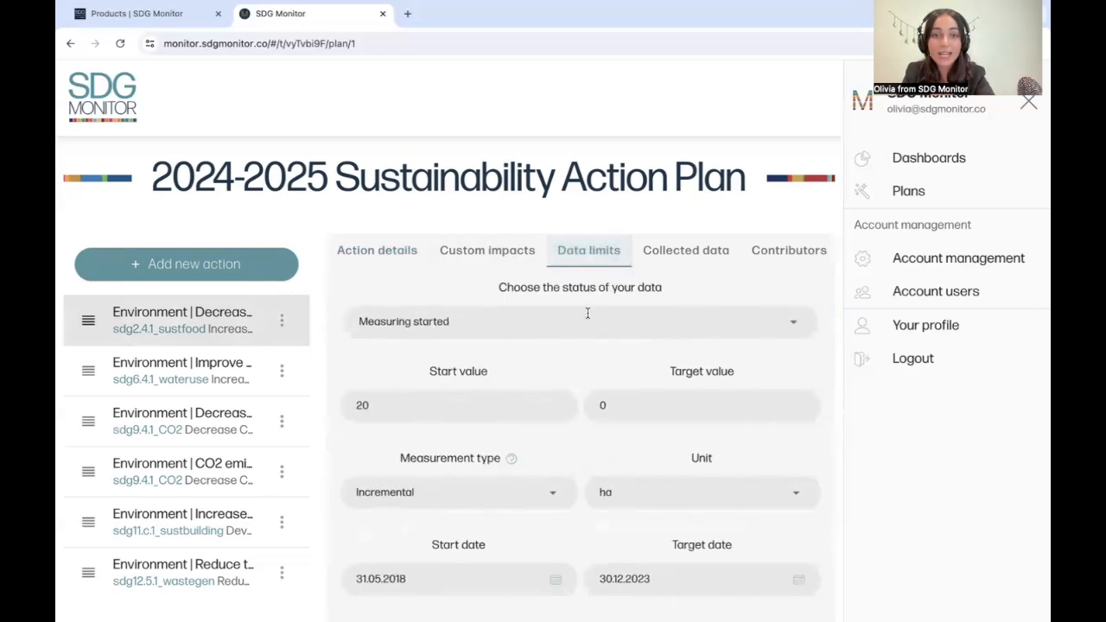
{"action": "scroll", "coordinate": [587, 340], "scroll_direction": "down", "scroll_amount": 3}
{"action": "scroll", "coordinate": [587, 346], "scroll_direction": "up", "scroll_amount": 3}
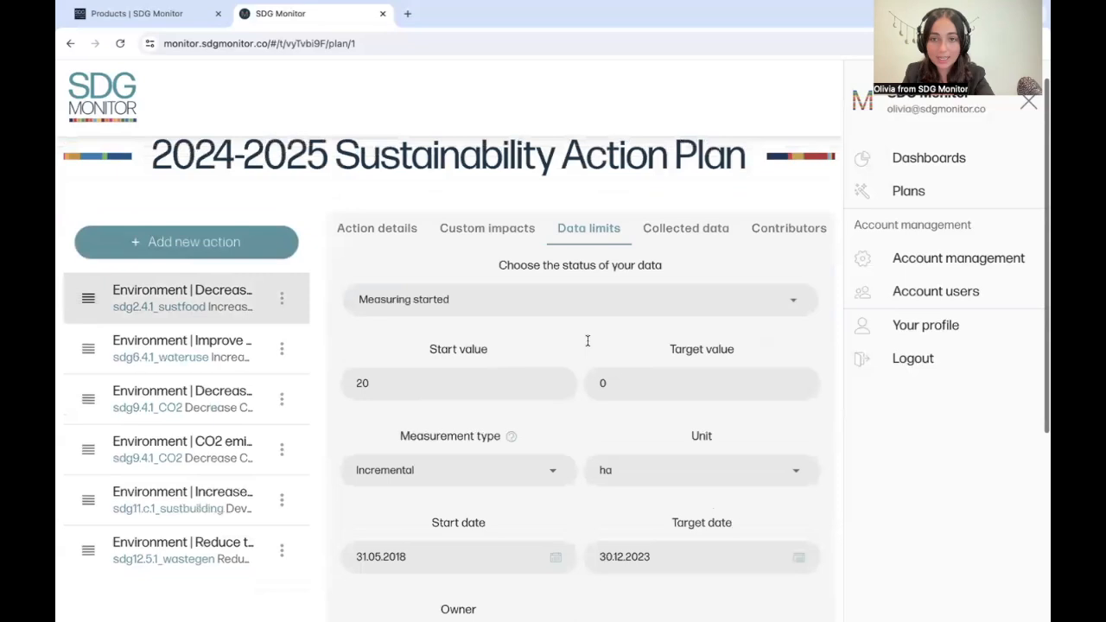
{"action": "left_click", "coordinate": [717, 225]}
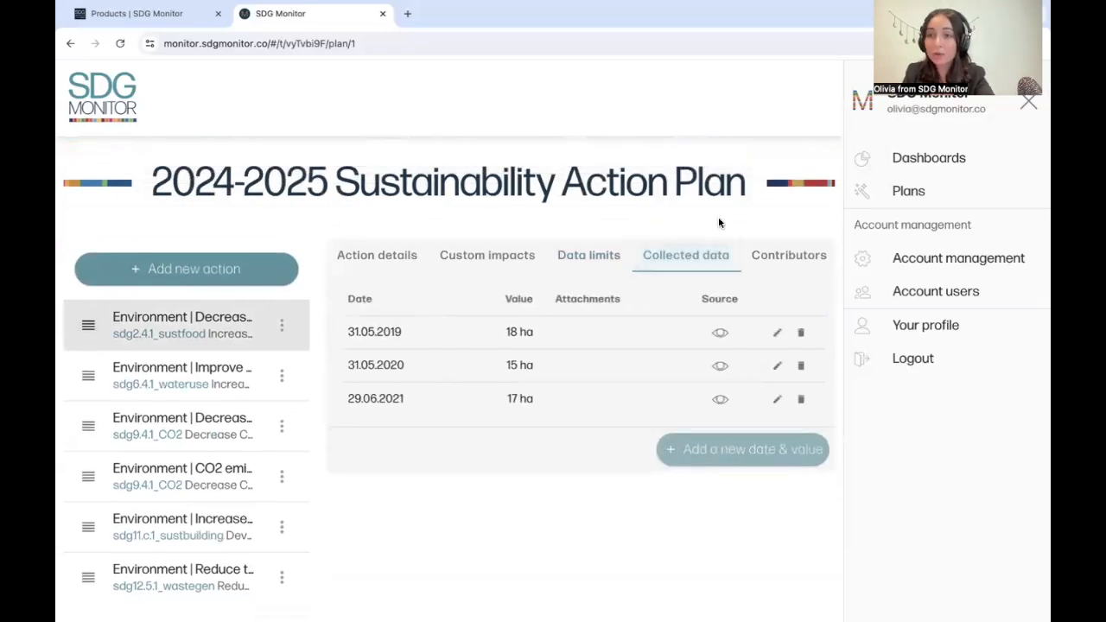
{"action": "mouse_move", "coordinate": [721, 335]}
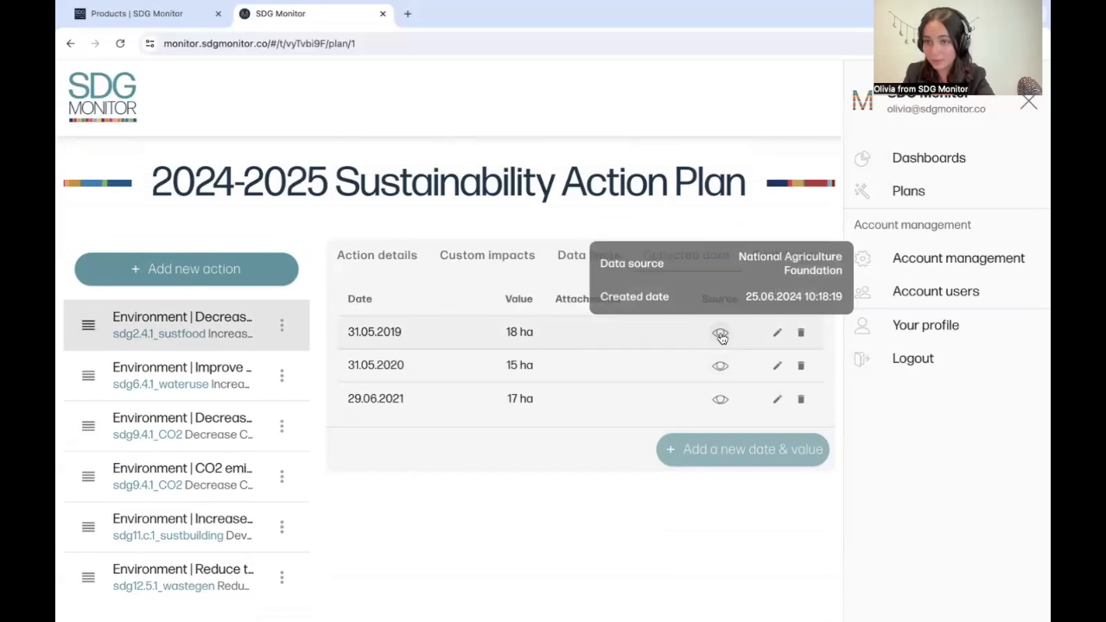
{"action": "left_click", "coordinate": [564, 161]}
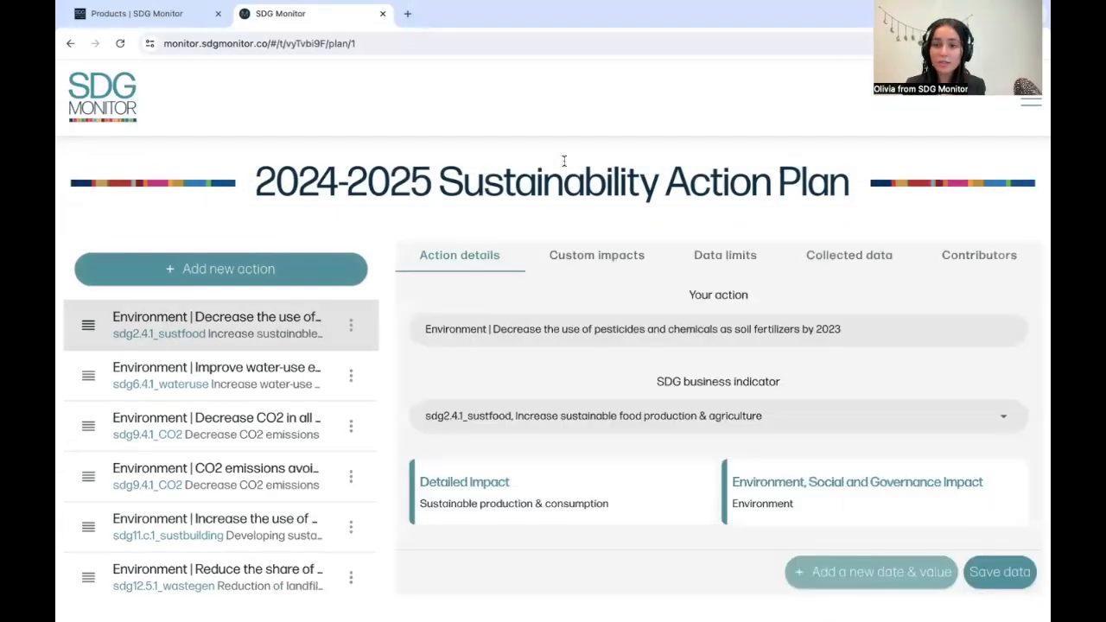
Step: Add a new action to the plan described as "Increase local suppliers by 50%"
{"action": "left_click", "coordinate": [284, 271]}
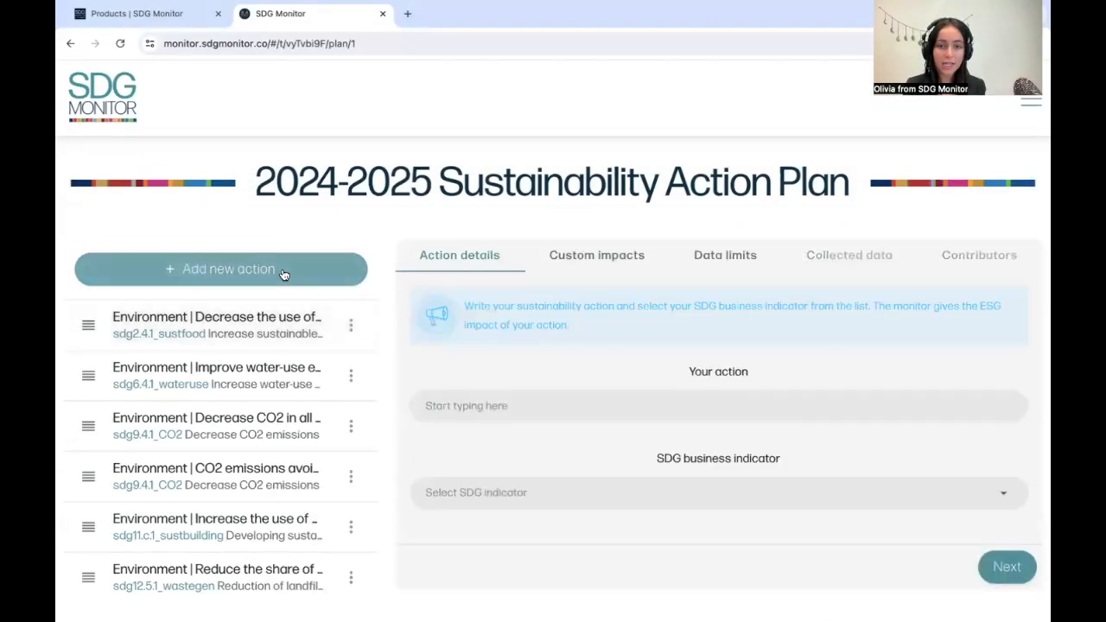
{"action": "left_click", "coordinate": [570, 404]}
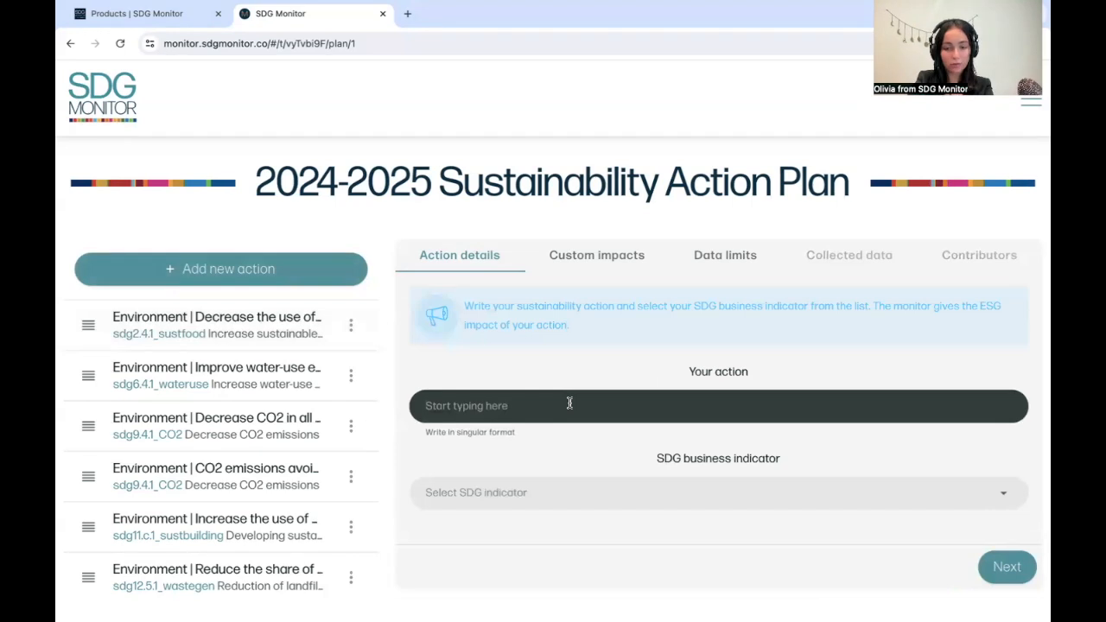
{"action": "type", "text": "Increase lo"}
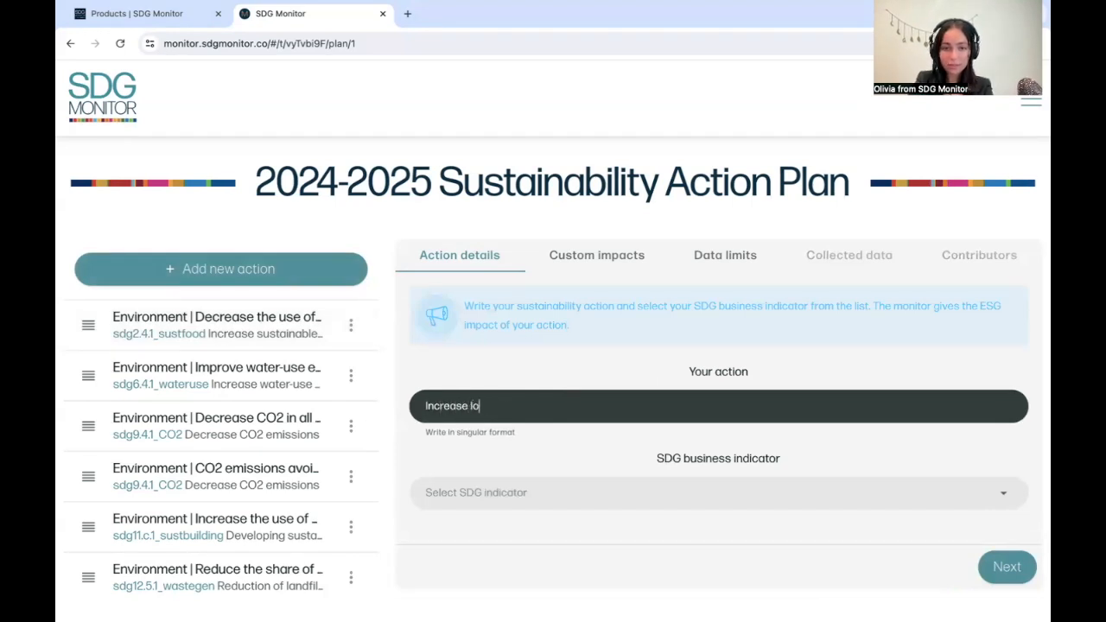
{"action": "type", "text": "cal suppliers by "}
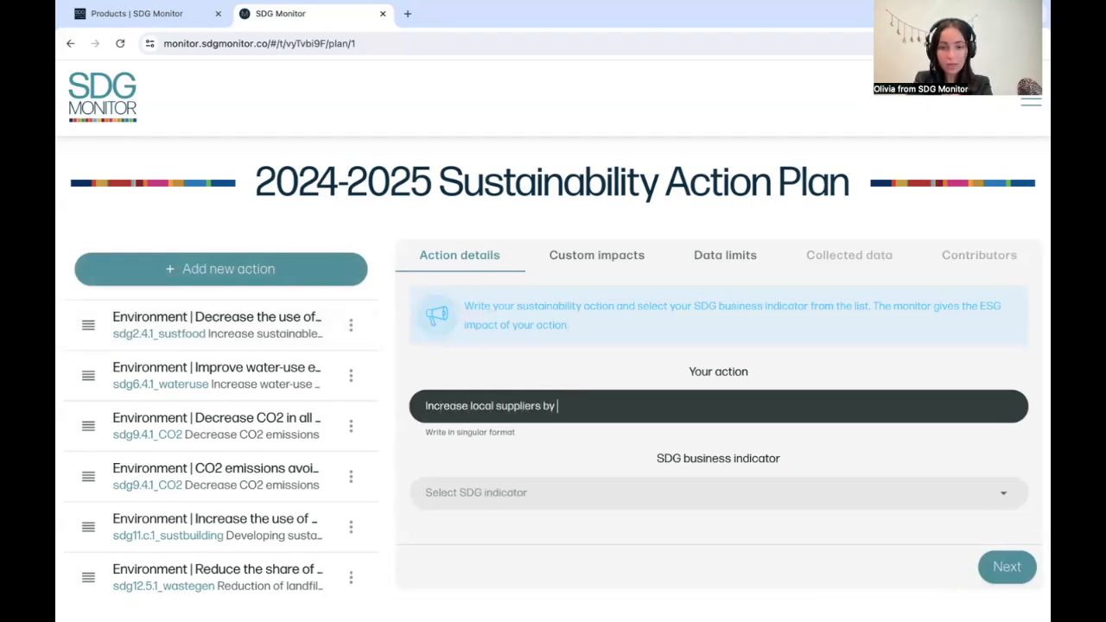
{"action": "type", "text": "50%"}
Step: Search the SDG business indicators for "jobs" and assign sdg8.9.1_localbusiness, Increase of local businesses & jobs, to the action
{"action": "left_click", "coordinate": [600, 498]}
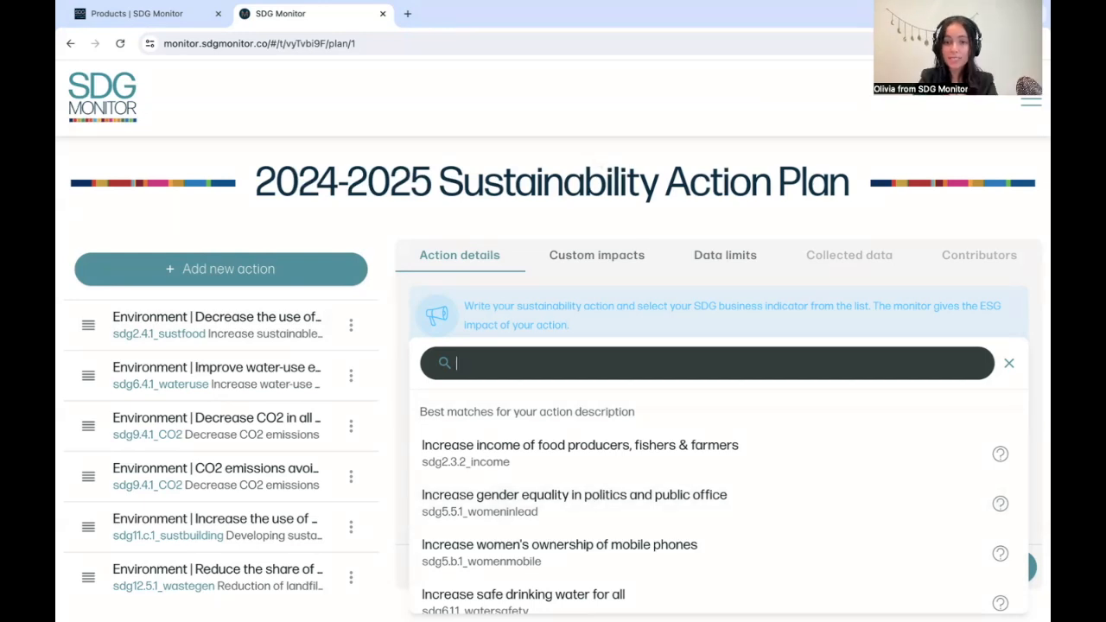
{"action": "type", "text": "jobs"}
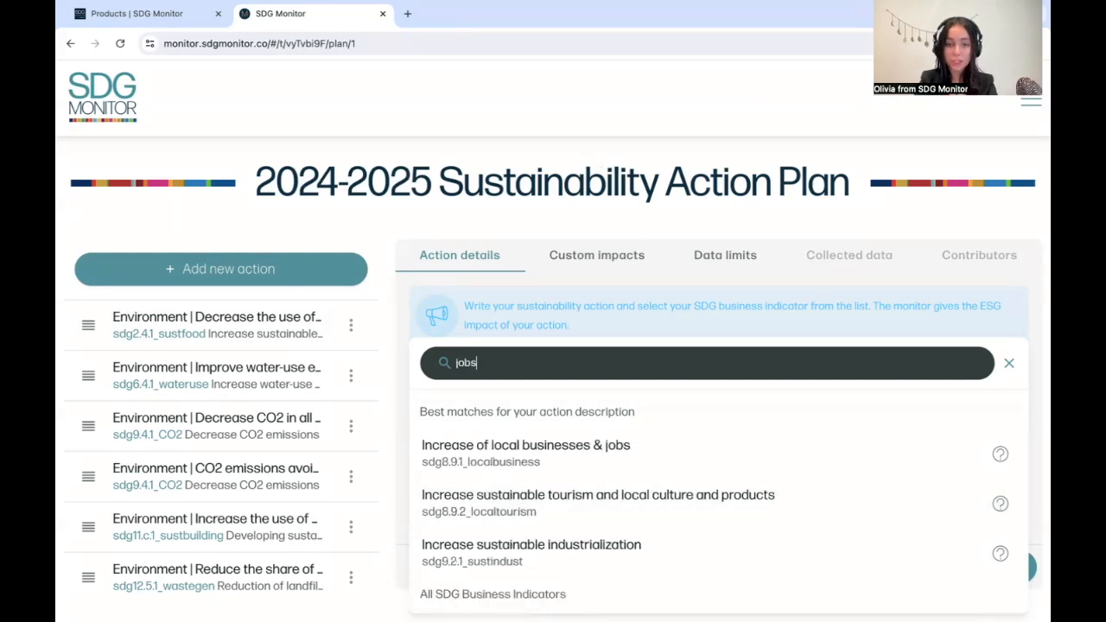
{"action": "left_click", "coordinate": [521, 463]}
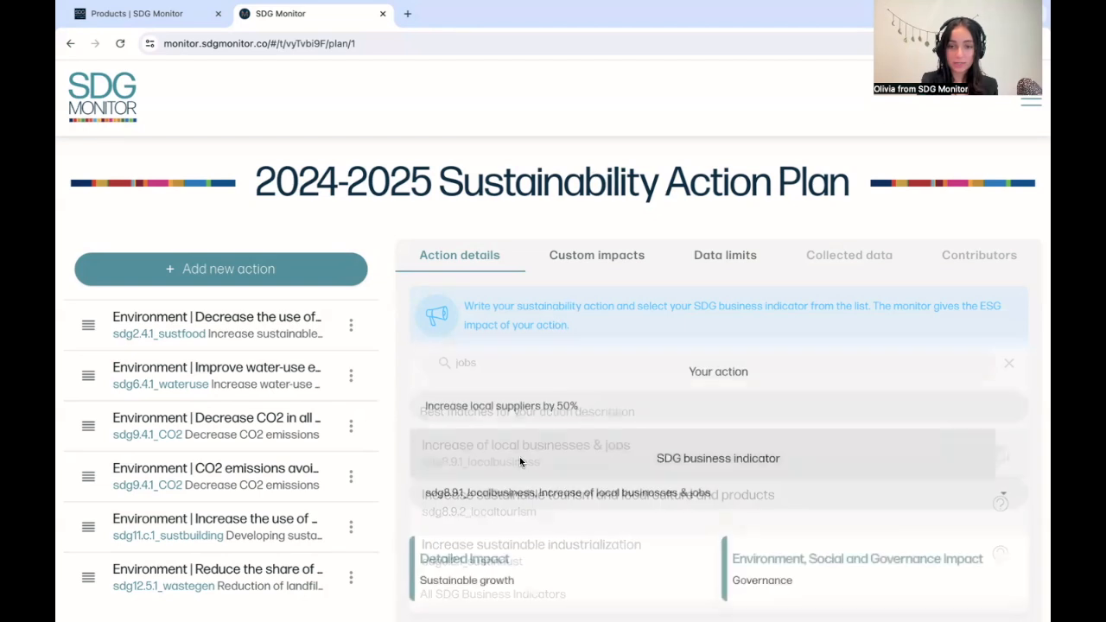
{"action": "scroll", "coordinate": [669, 421], "scroll_direction": "down", "scroll_amount": 1}
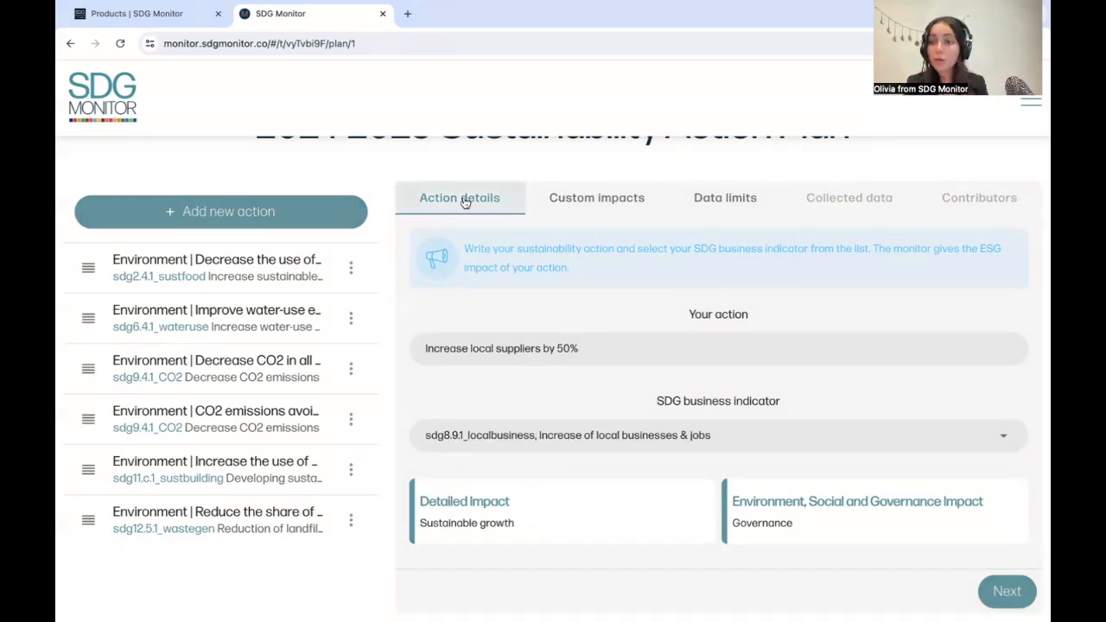
Step: In the new action's data limits, set the data status to Measuring started, the start value to 5 and the target value to 50
{"action": "left_click", "coordinate": [730, 204]}
{"action": "scroll", "coordinate": [612, 294], "scroll_direction": "down", "scroll_amount": 2}
{"action": "left_click", "coordinate": [607, 302]}
{"action": "left_click", "coordinate": [574, 329]}
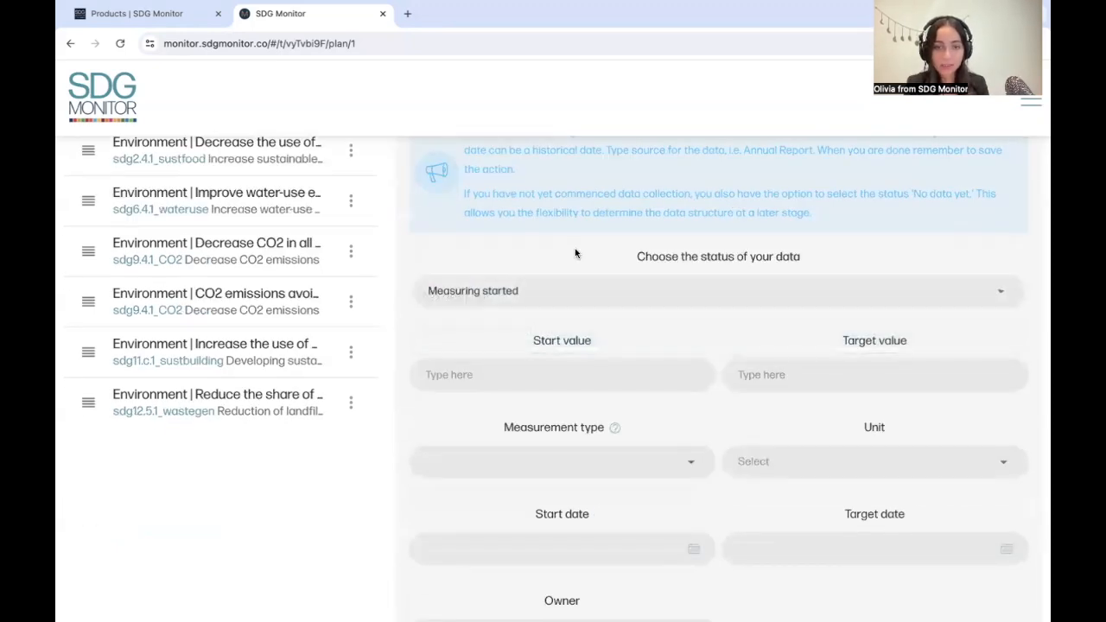
{"action": "left_click", "coordinate": [530, 366]}
{"action": "type", "text": "5"}
{"action": "left_click", "coordinate": [828, 368]}
{"action": "type", "text": "50"}
Step: Set the action's measurement type to Actual and its unit to %
{"action": "scroll", "coordinate": [656, 371], "scroll_direction": "down", "scroll_amount": 1}
{"action": "left_click", "coordinate": [552, 407]}
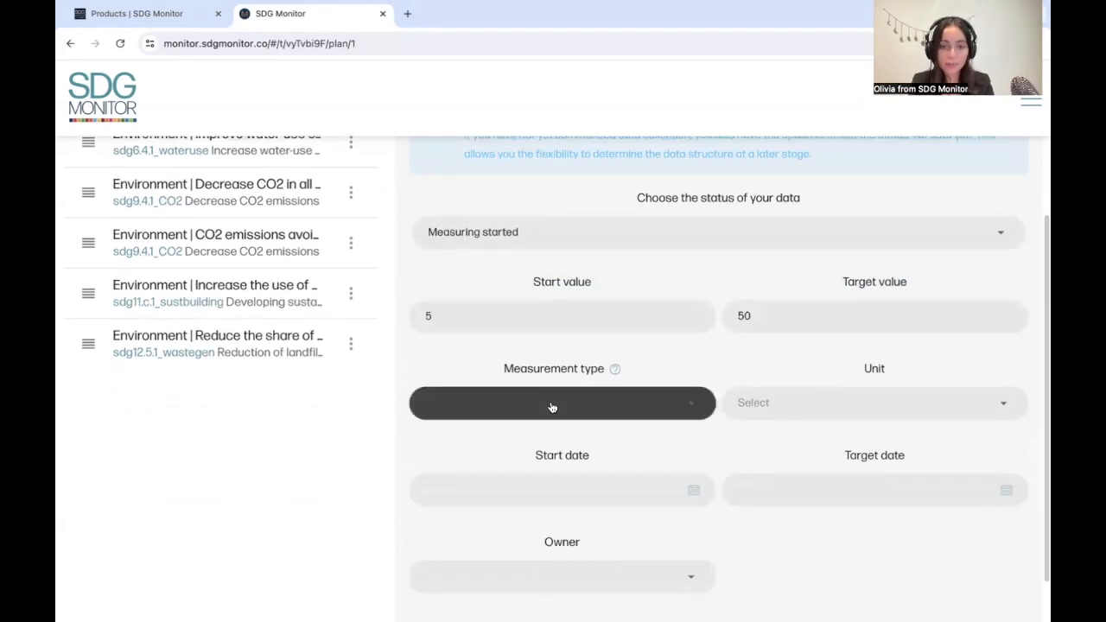
{"action": "left_click", "coordinate": [529, 436]}
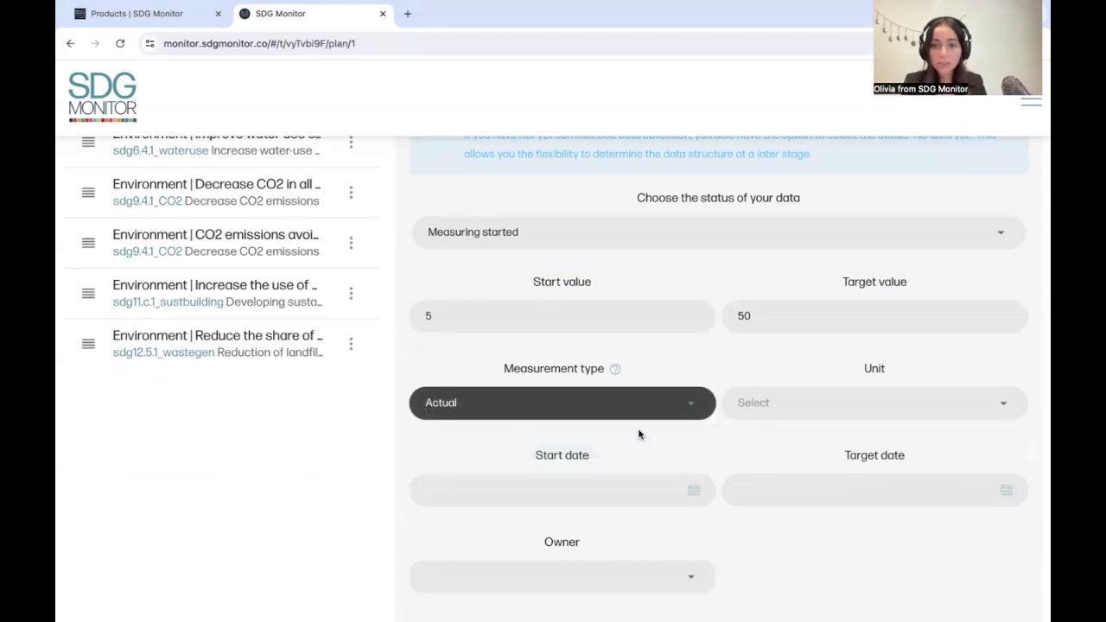
{"action": "left_click", "coordinate": [797, 397]}
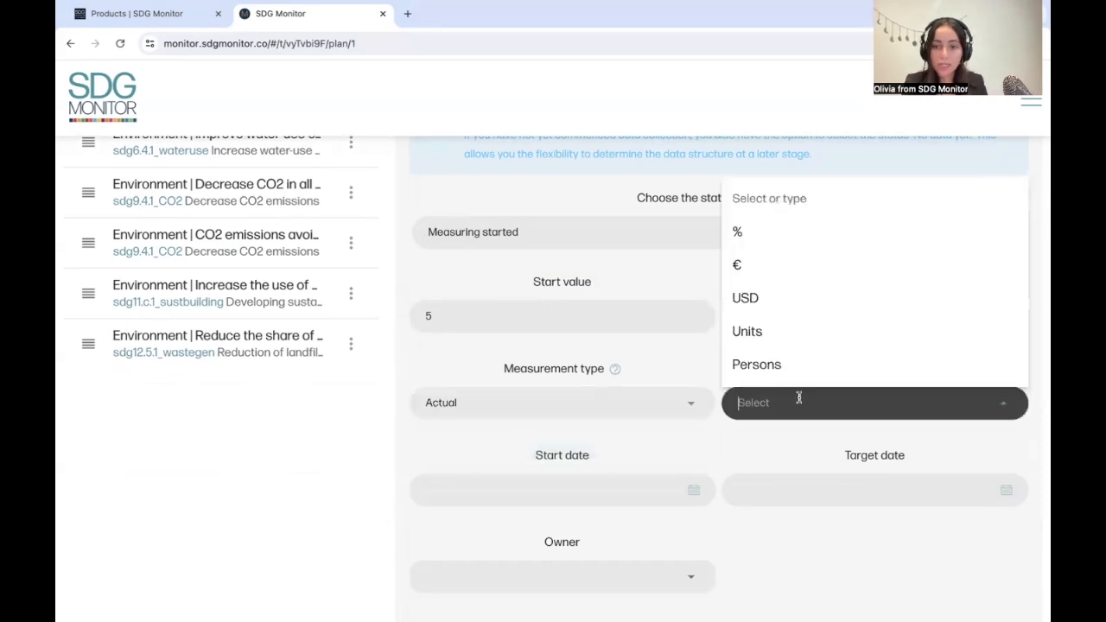
{"action": "left_click", "coordinate": [760, 233]}
Step: Set the action's start date to 24.07.2024 and its target date to 31.12.2024
{"action": "scroll", "coordinate": [623, 429], "scroll_direction": "down", "scroll_amount": 1}
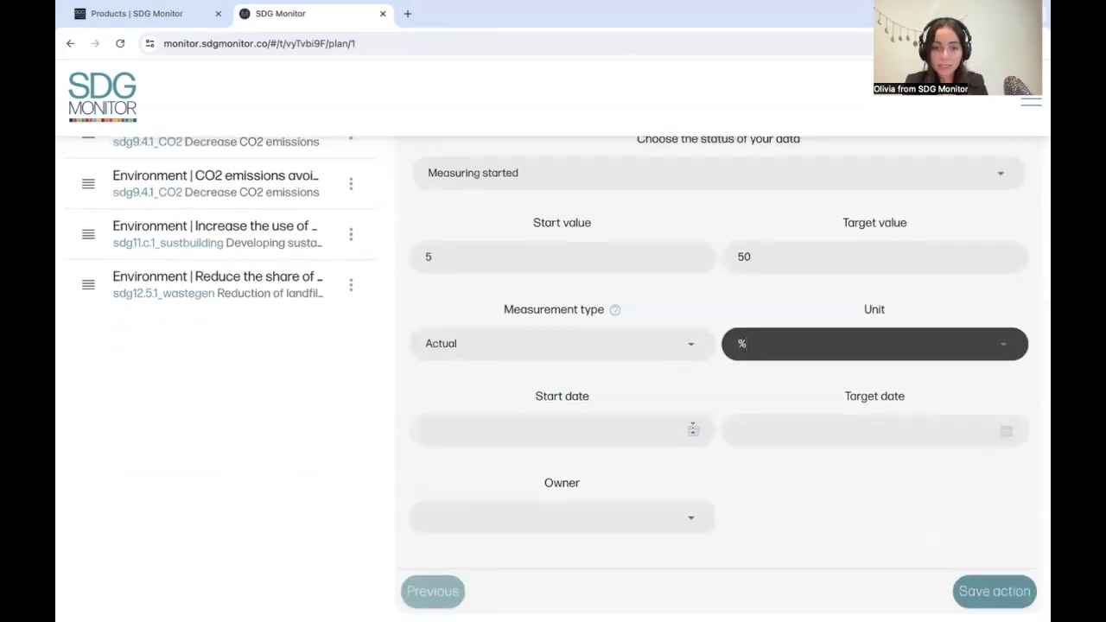
{"action": "left_click", "coordinate": [693, 429]}
{"action": "left_click", "coordinate": [512, 554]}
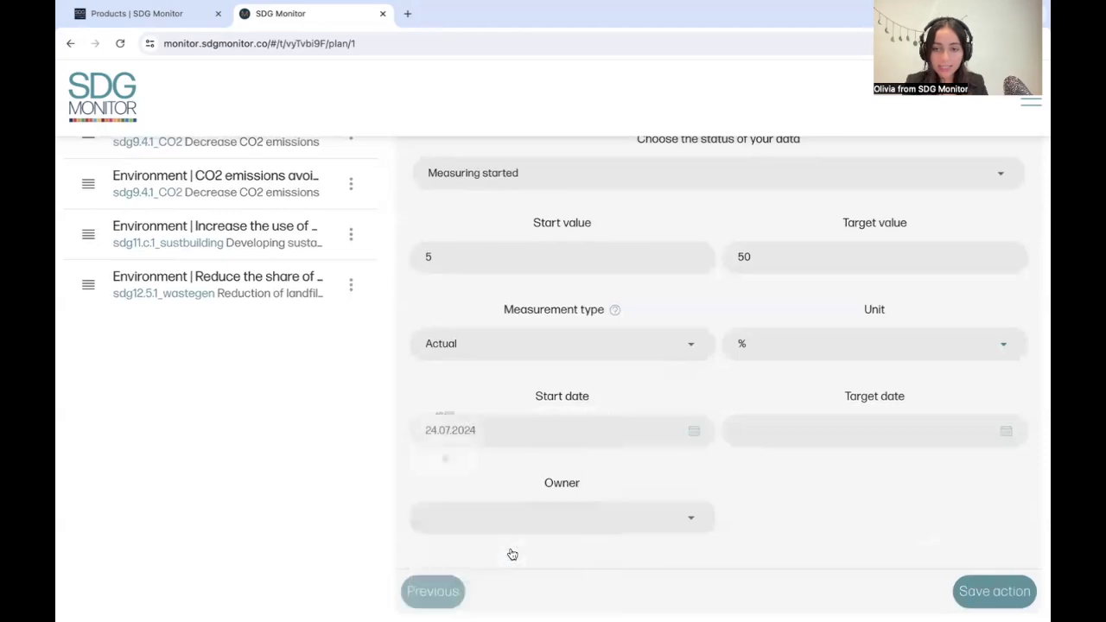
{"action": "left_click", "coordinate": [840, 422]}
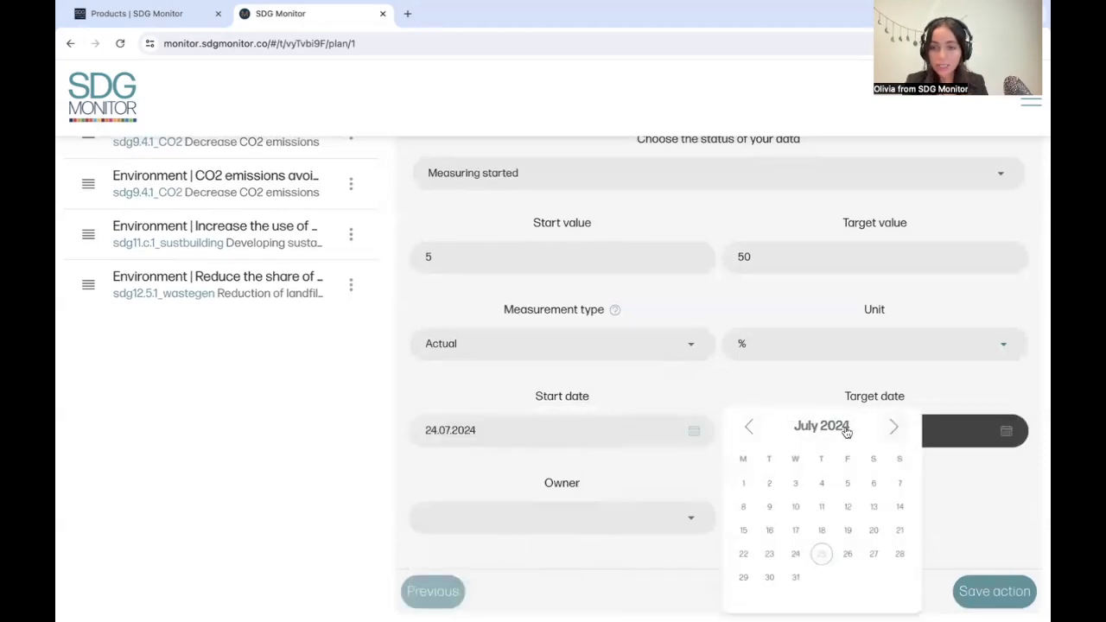
{"action": "left_click", "coordinate": [845, 427]}
{"action": "left_click", "coordinate": [895, 428]}
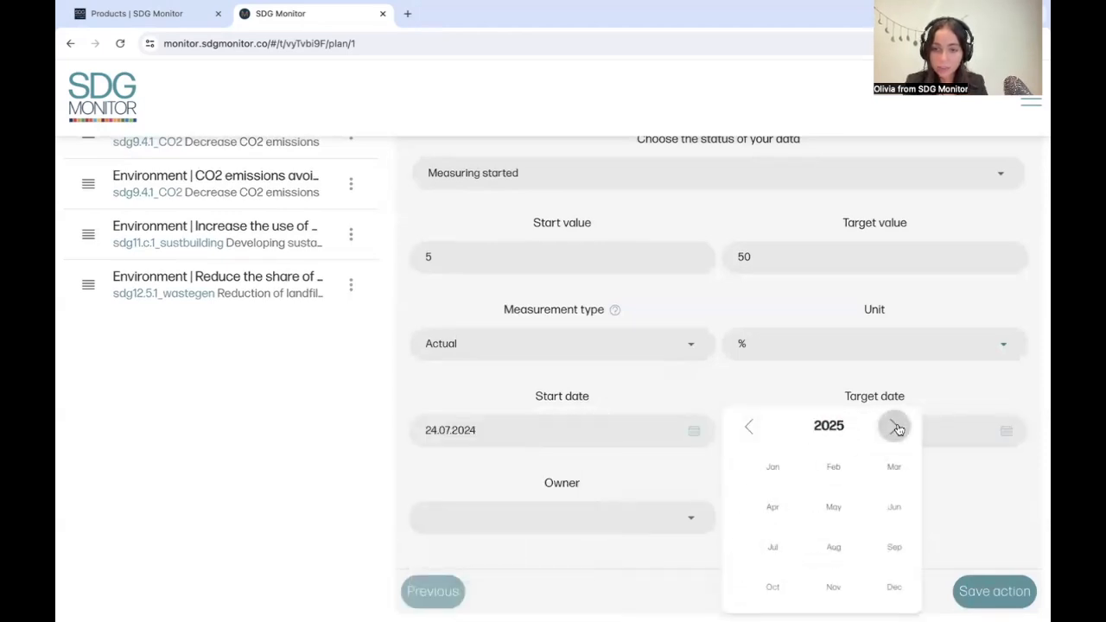
{"action": "left_click", "coordinate": [772, 470]}
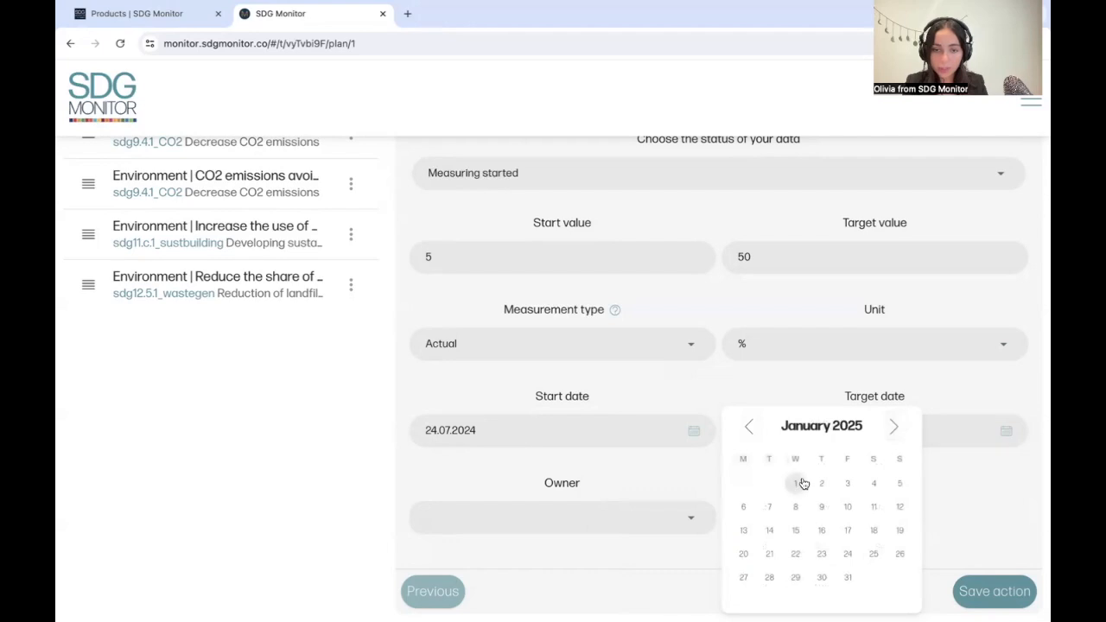
{"action": "left_click", "coordinate": [801, 483]}
Step: Assign the second listed user as the action's owner, and save the action and its data
{"action": "left_click", "coordinate": [635, 515]}
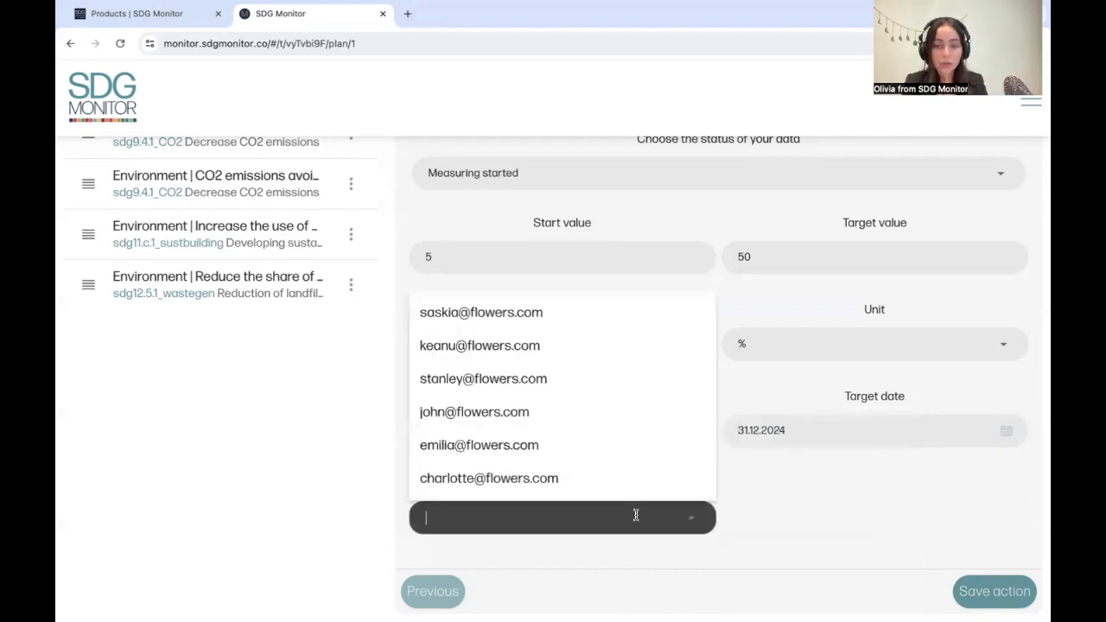
{"action": "left_click", "coordinate": [567, 348]}
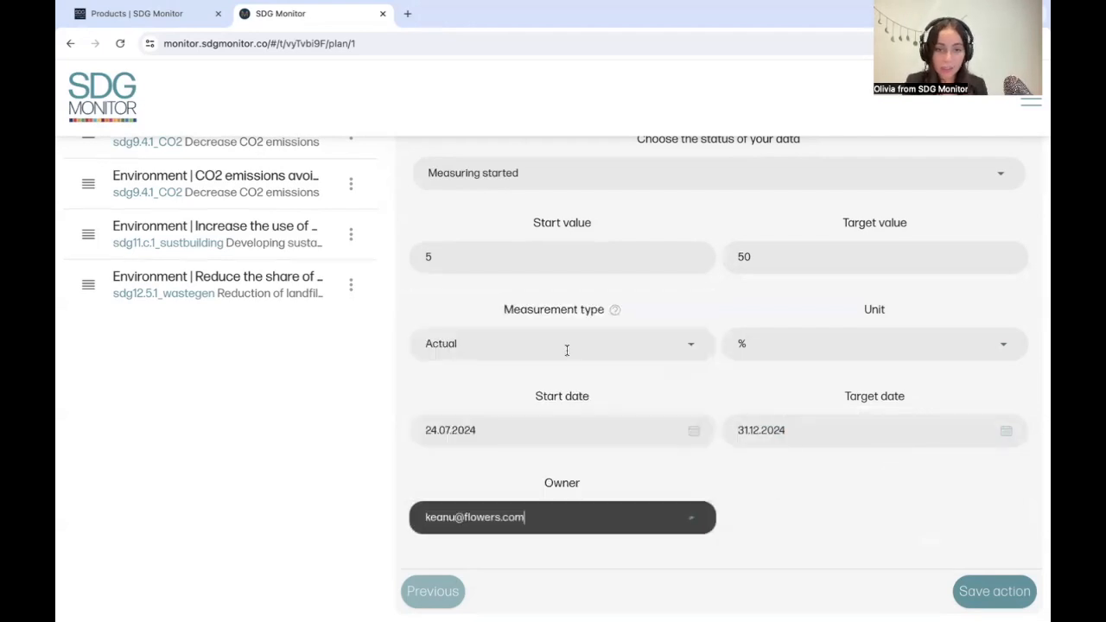
{"action": "left_click", "coordinate": [1001, 591]}
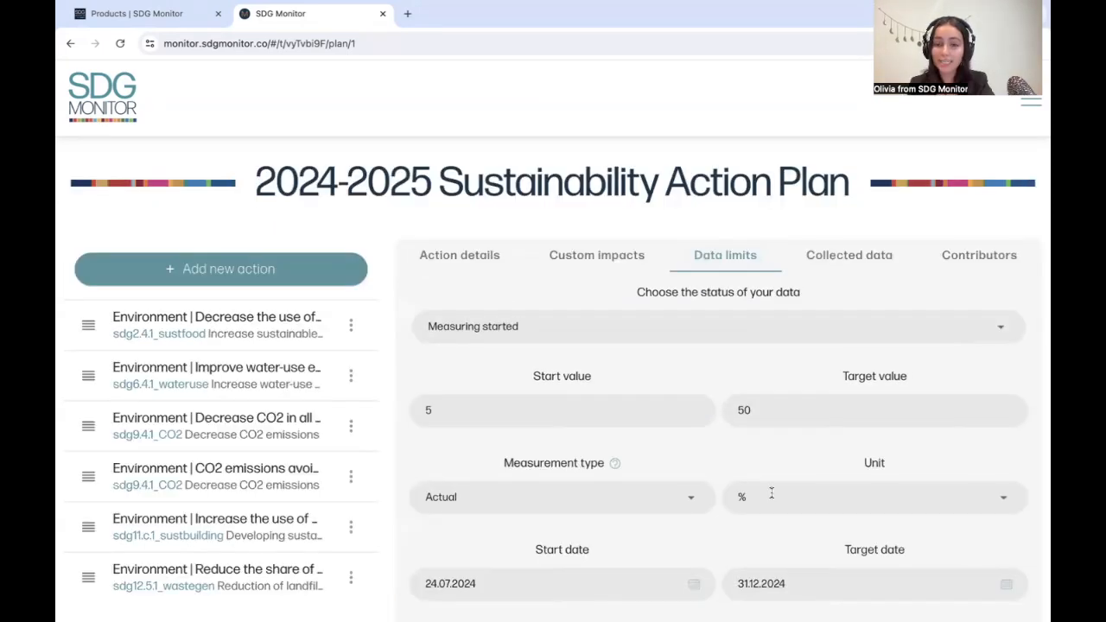
{"action": "scroll", "coordinate": [771, 494], "scroll_direction": "down", "scroll_amount": 5}
{"action": "left_click", "coordinate": [993, 590]}
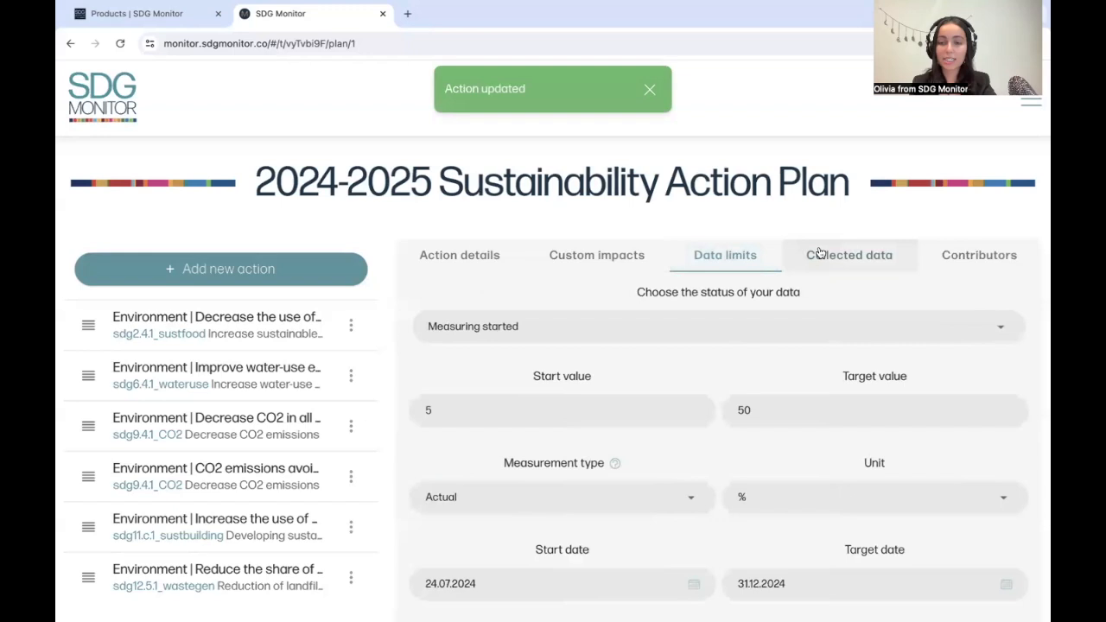
Step: Examine the form for adding a new date and value to the action's collected data, and close it without saving
{"action": "left_click", "coordinate": [825, 254]}
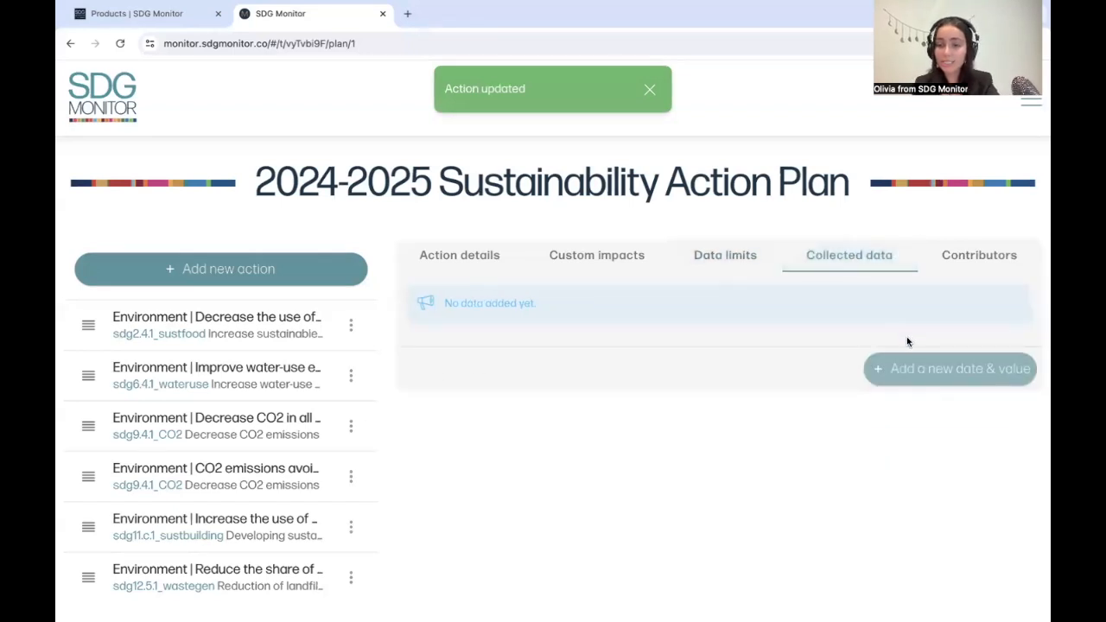
{"action": "left_click", "coordinate": [896, 377]}
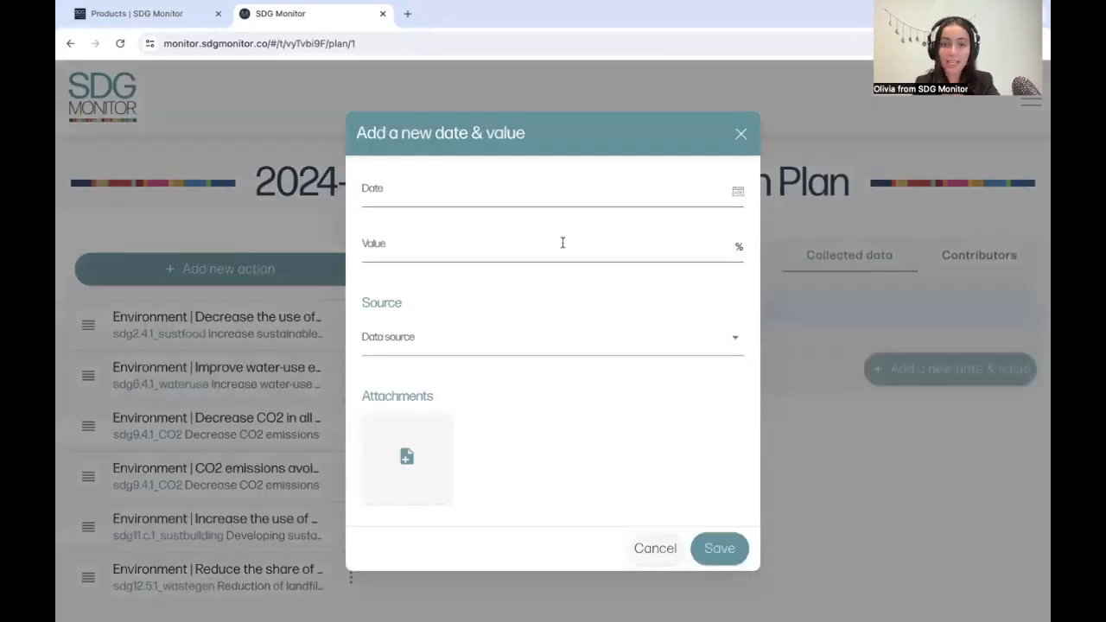
{"action": "left_click", "coordinate": [639, 548]}
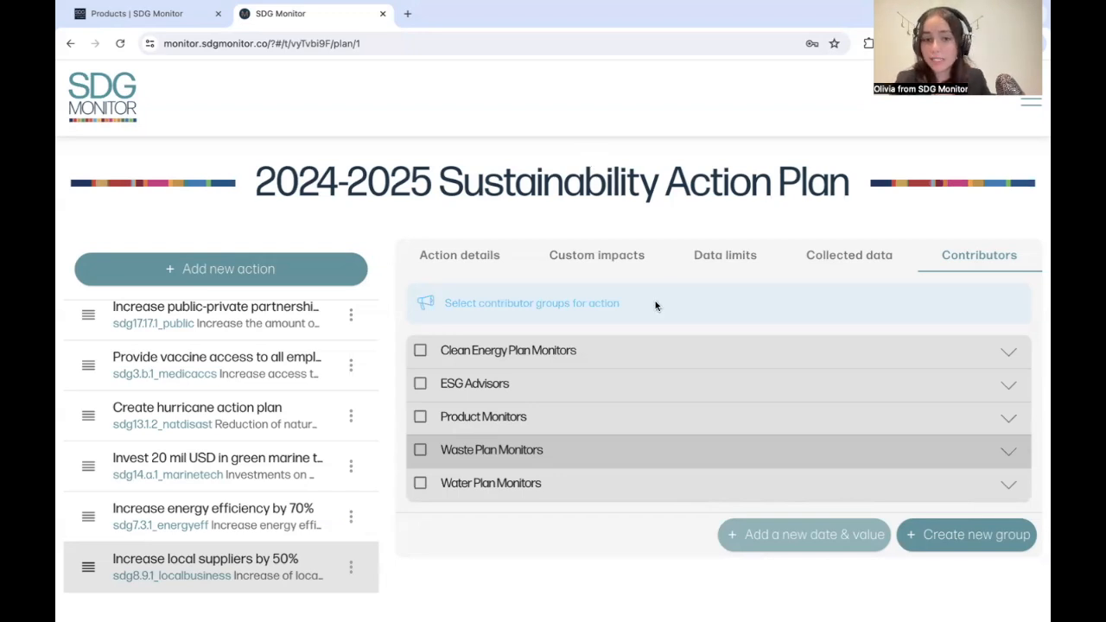
Step: Assign the ESG Advisors contributor group to the Increase local suppliers by 50% action, and copy the entry of the group's first listed member
{"action": "left_click", "coordinate": [631, 352]}
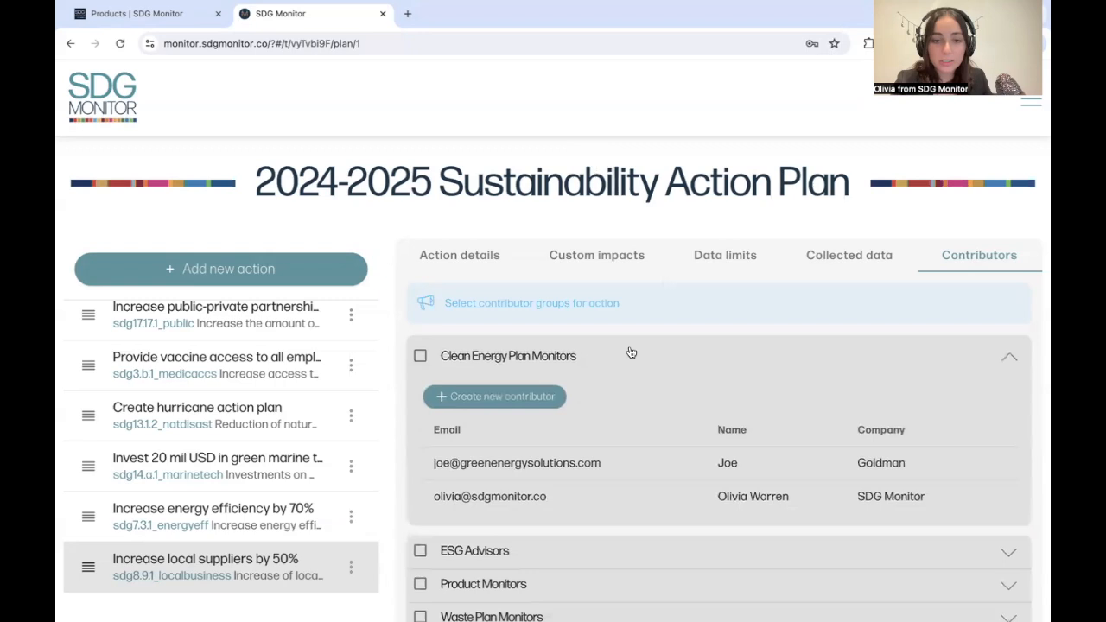
{"action": "left_click", "coordinate": [560, 550]}
{"action": "scroll", "coordinate": [558, 555], "scroll_direction": "down", "scroll_amount": 3}
{"action": "left_click", "coordinate": [420, 273]}
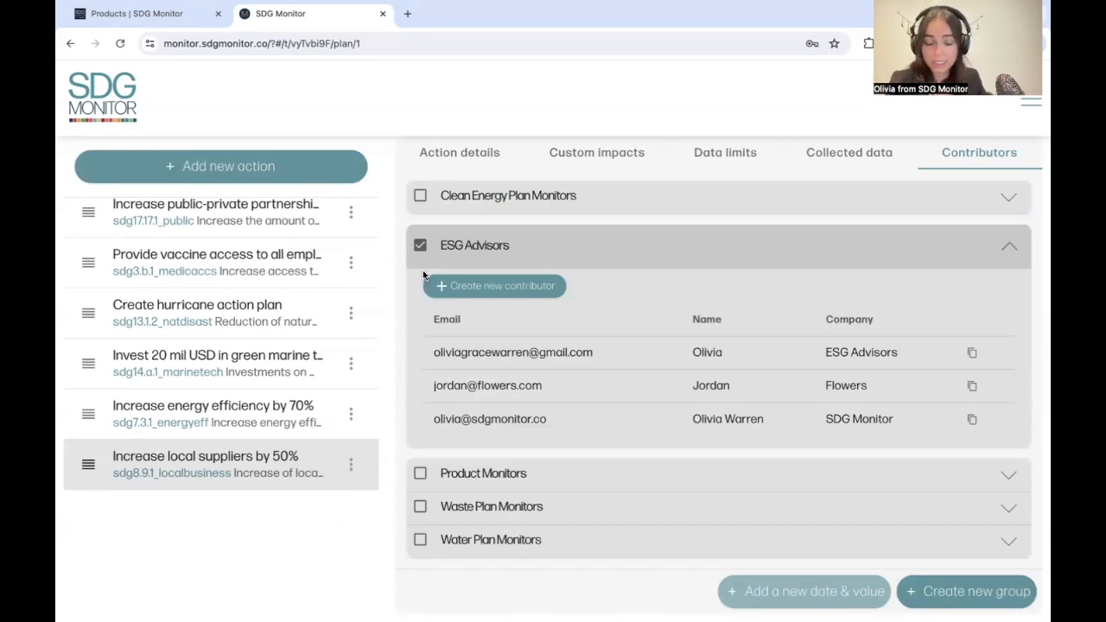
{"action": "left_click", "coordinate": [973, 355]}
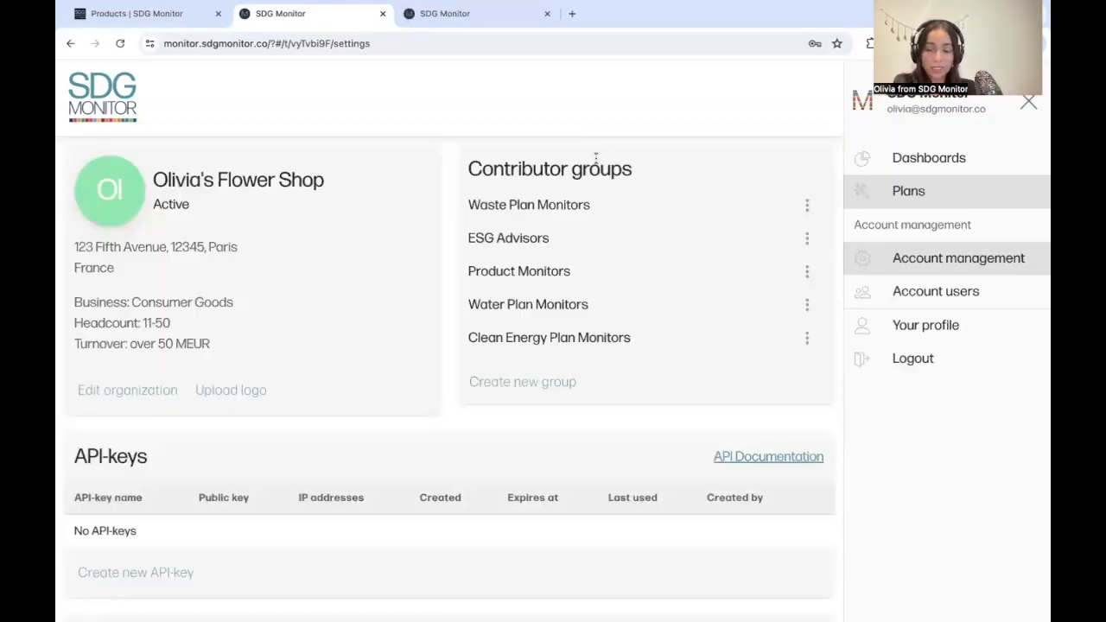
Step: Review the title and colour settings of the Partner with local businesses impact in the account's custom impacts, and save the impact
{"action": "scroll", "coordinate": [449, 323], "scroll_direction": "down", "scroll_amount": 3}
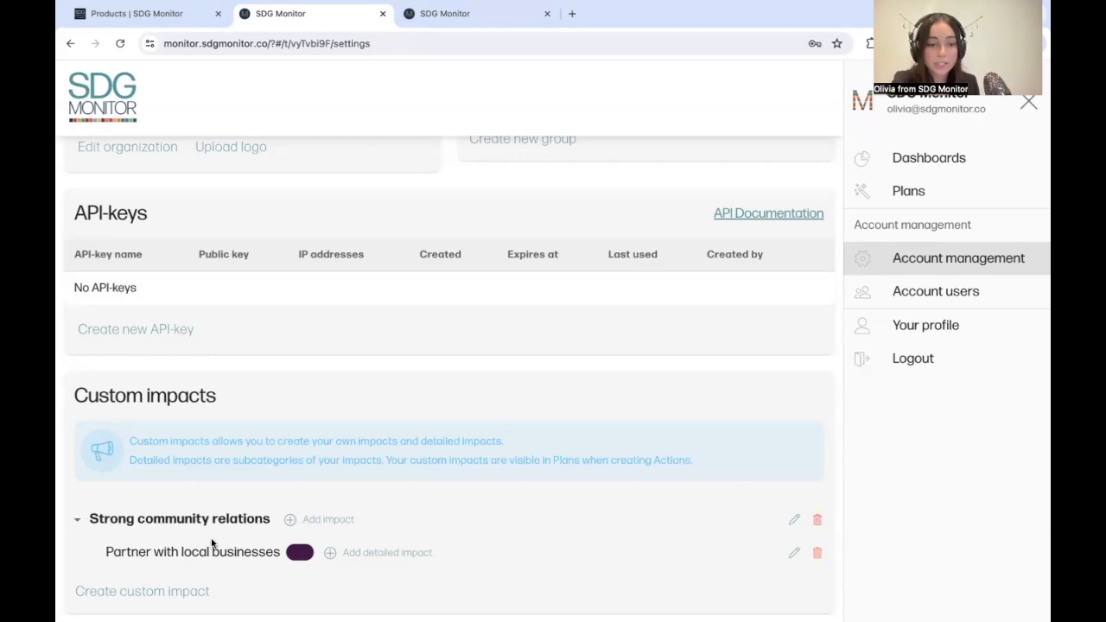
{"action": "left_click", "coordinate": [794, 552]}
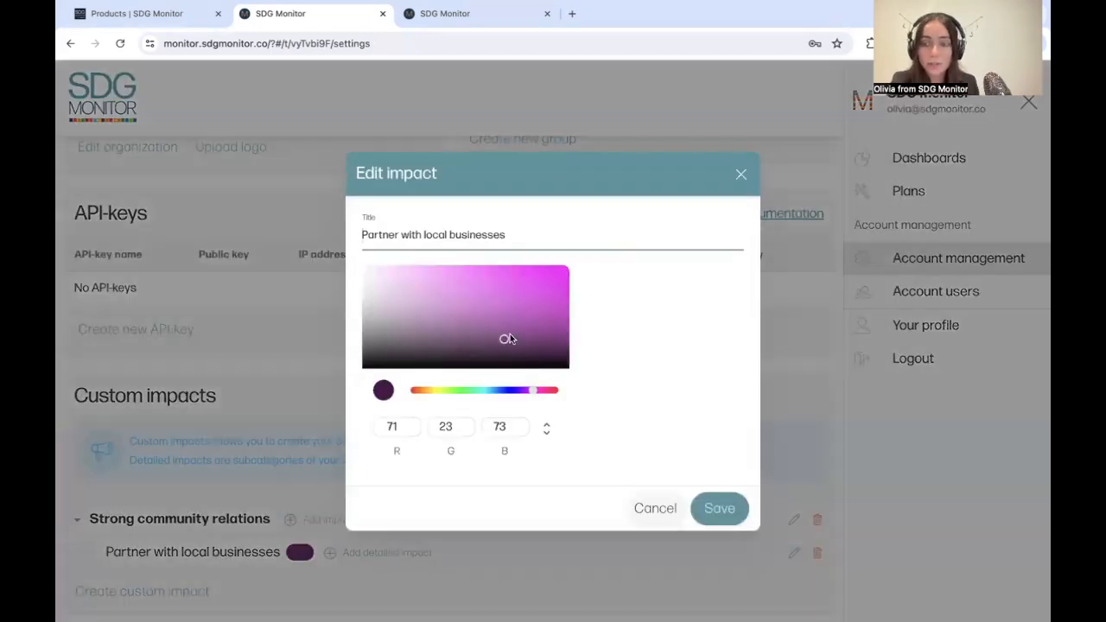
{"action": "left_click", "coordinate": [720, 511]}
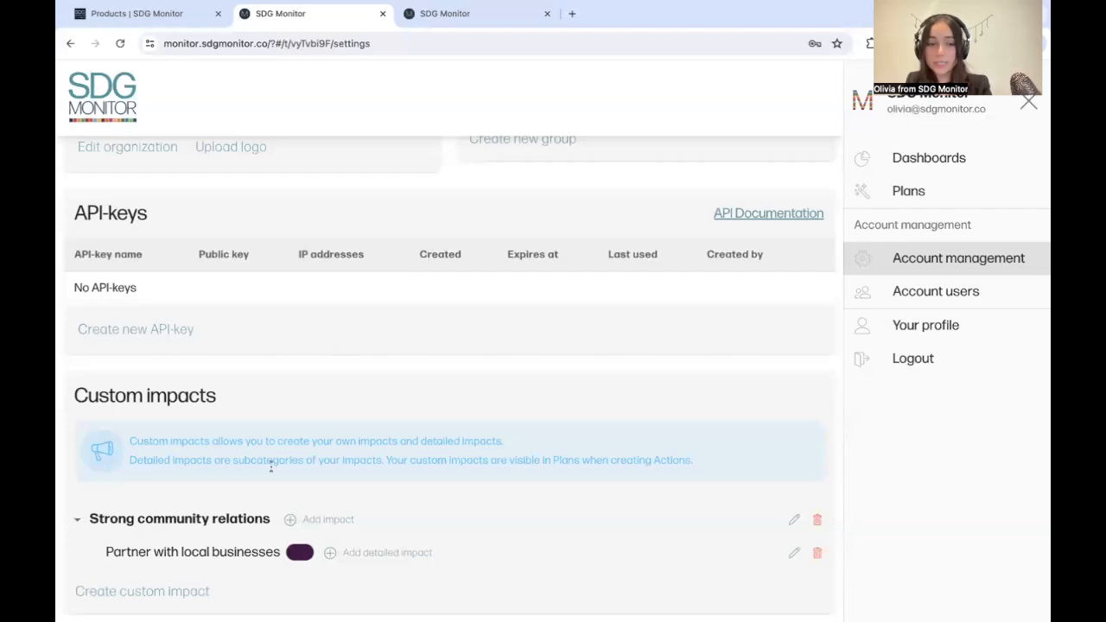
Step: Create a new custom impact titled ESRS E2-1 in the account settings
{"action": "left_click", "coordinate": [182, 593]}
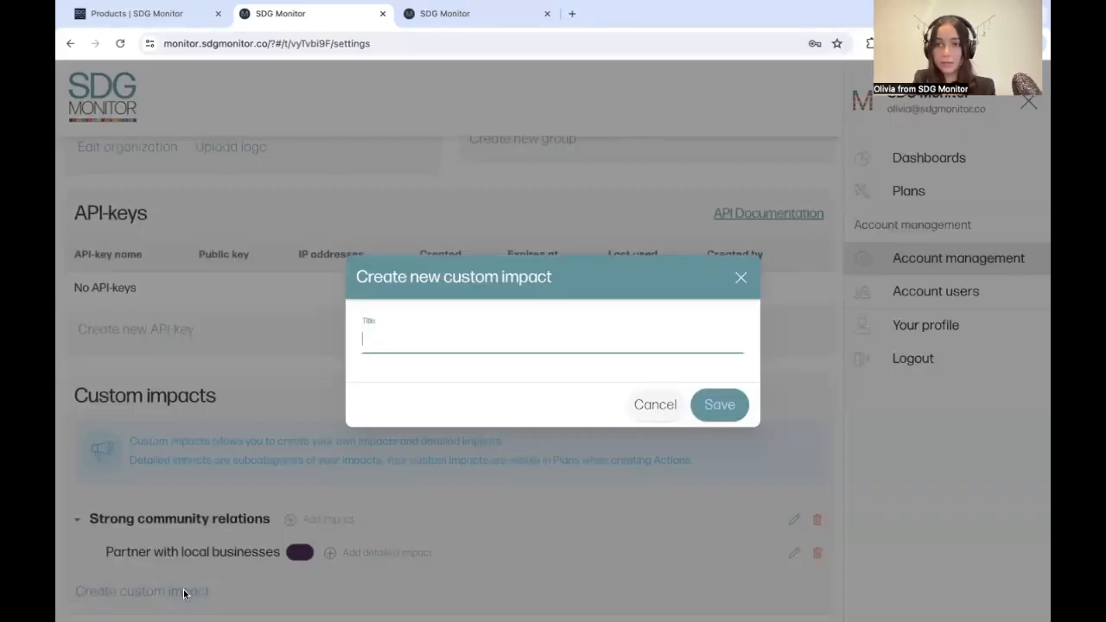
{"action": "type", "text": "ES"}
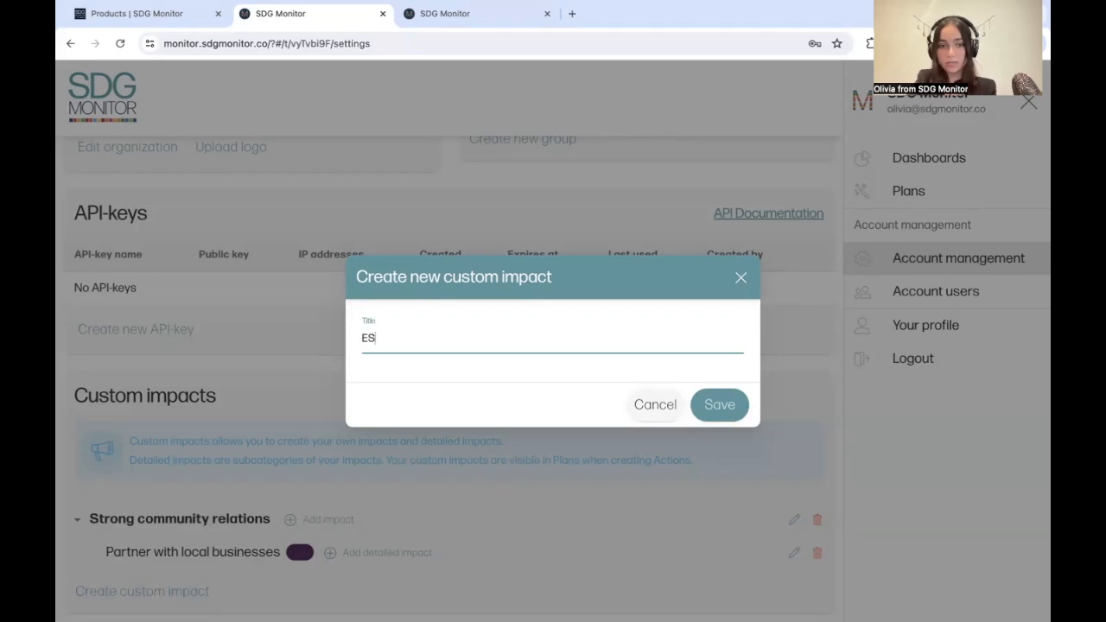
{"action": "type", "text": "RS E2-1"}
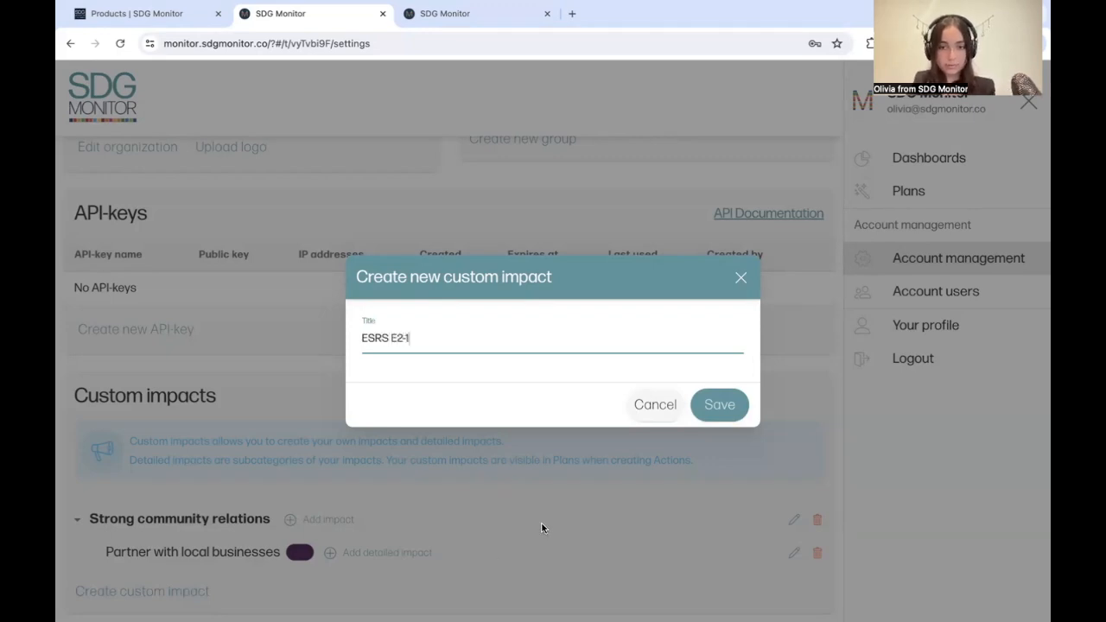
{"action": "left_click", "coordinate": [720, 401]}
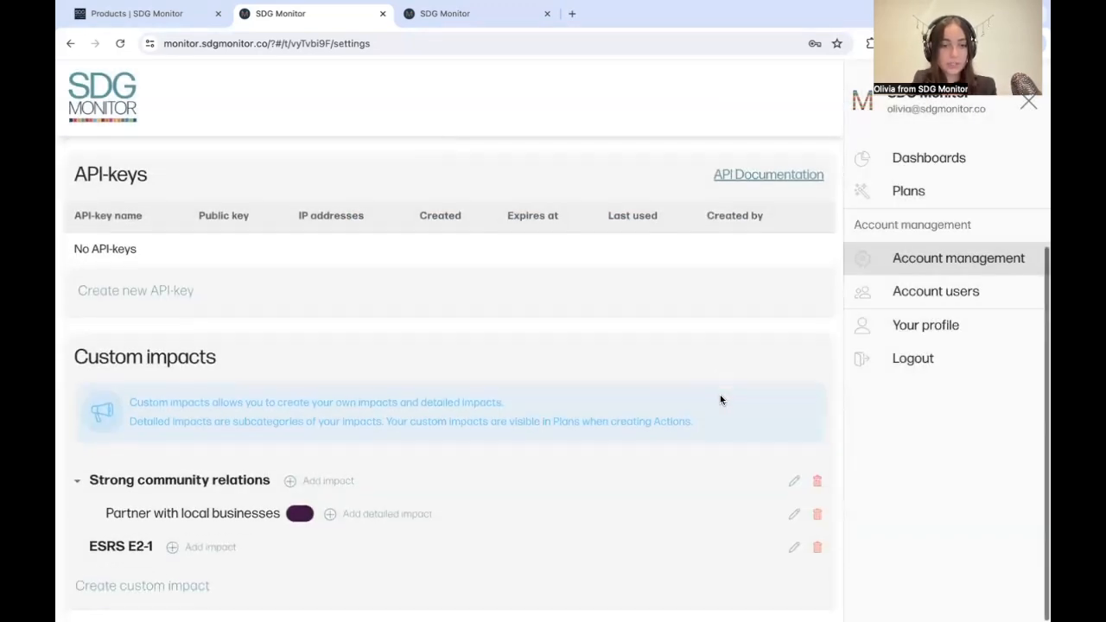
Step: Add an impact titled Reduce pollution footprint under the ESRS E2-1 custom impact and save it
{"action": "left_click", "coordinate": [208, 551]}
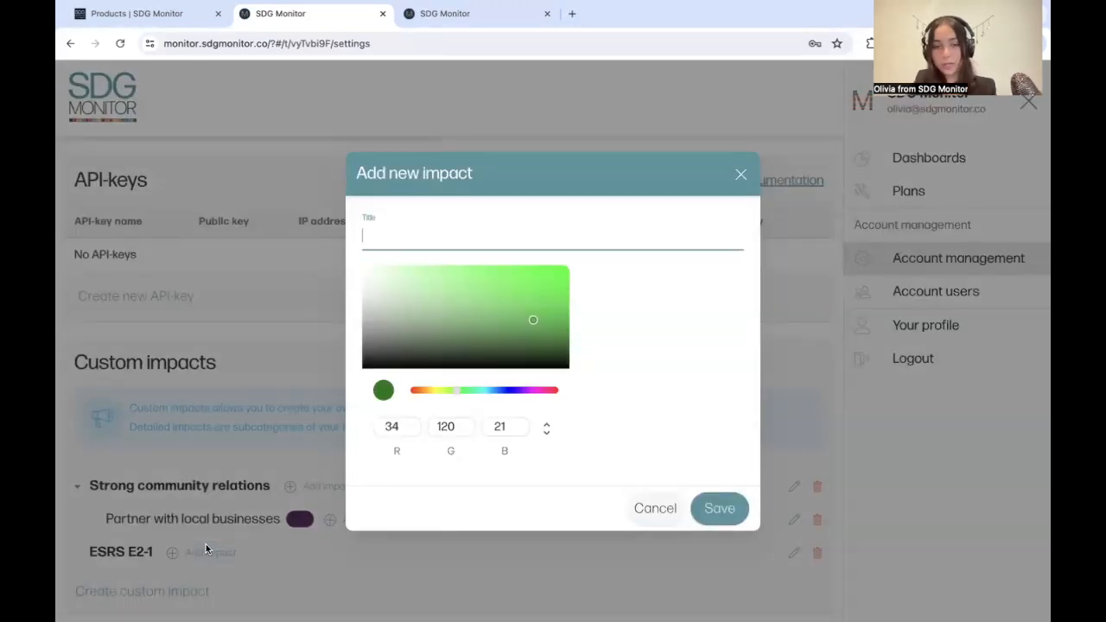
{"action": "type", "text": "Red"}
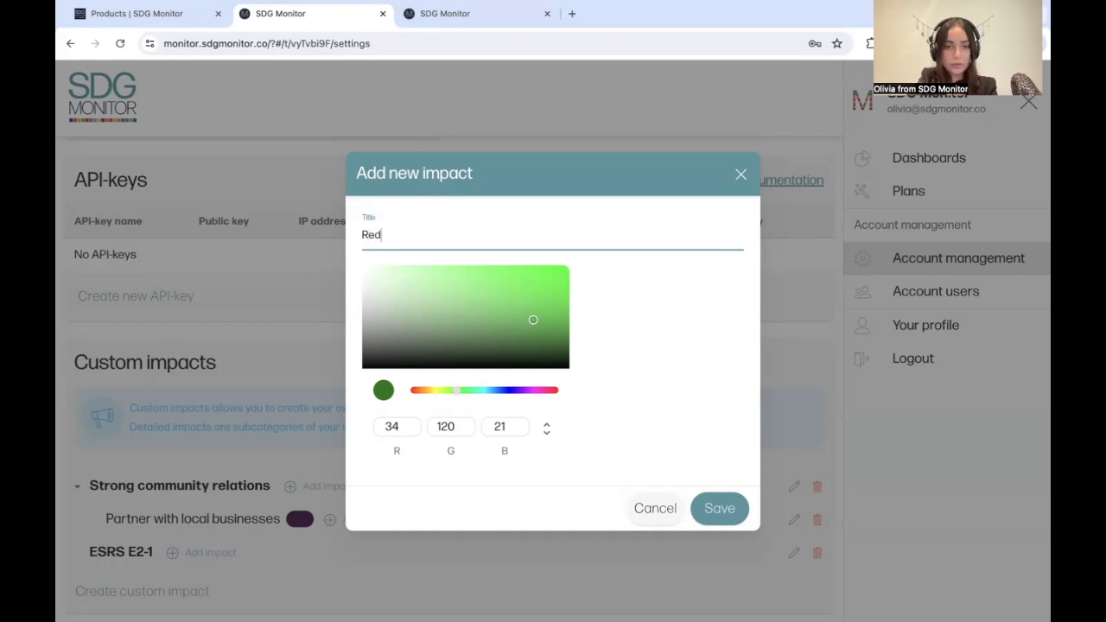
{"action": "type", "text": "uce pollution f"}
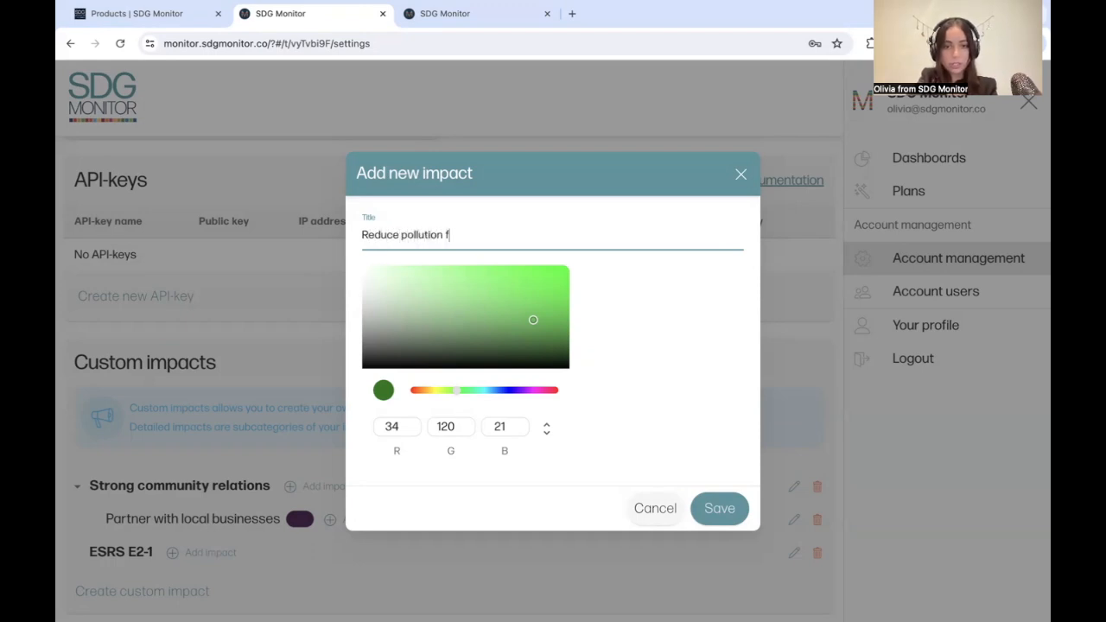
{"action": "type", "text": "ootprint"}
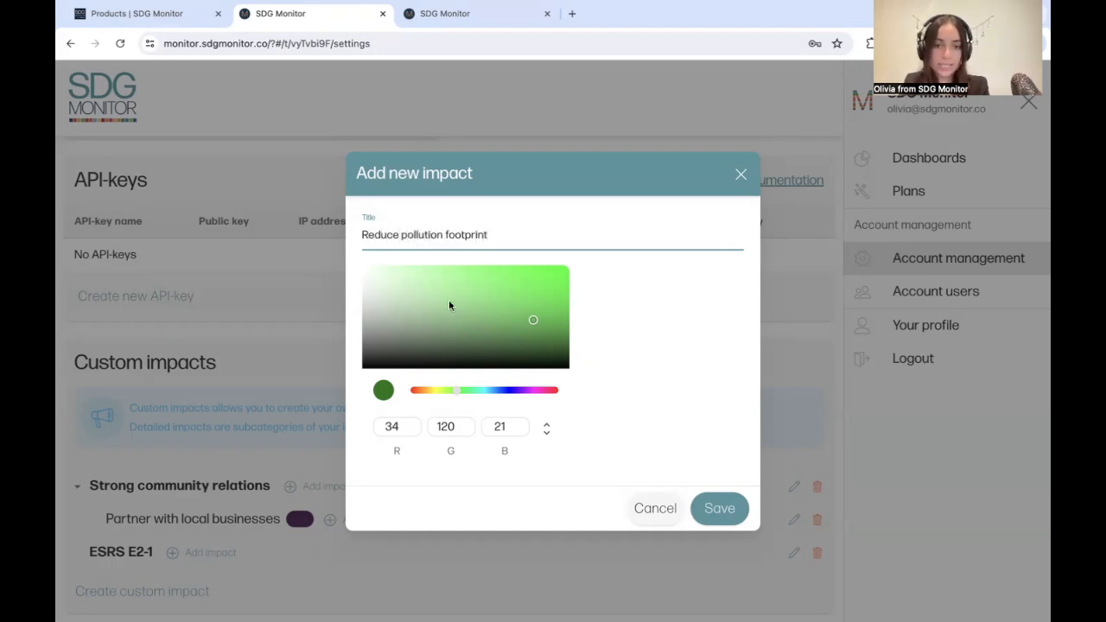
{"action": "left_click", "coordinate": [716, 506]}
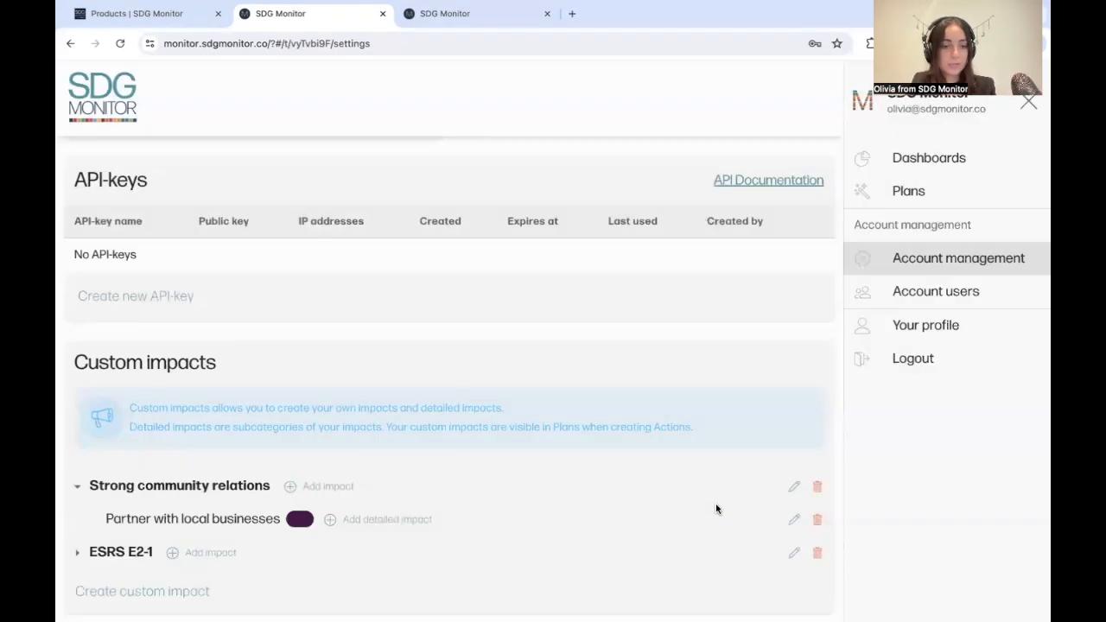
Step: Reload the 2024-2025 Sustainability Action Plan, assign the ESRS E2-1 impact Reduce pollution footprint to its first listed action, and save the data
{"action": "left_click", "coordinate": [505, 19]}
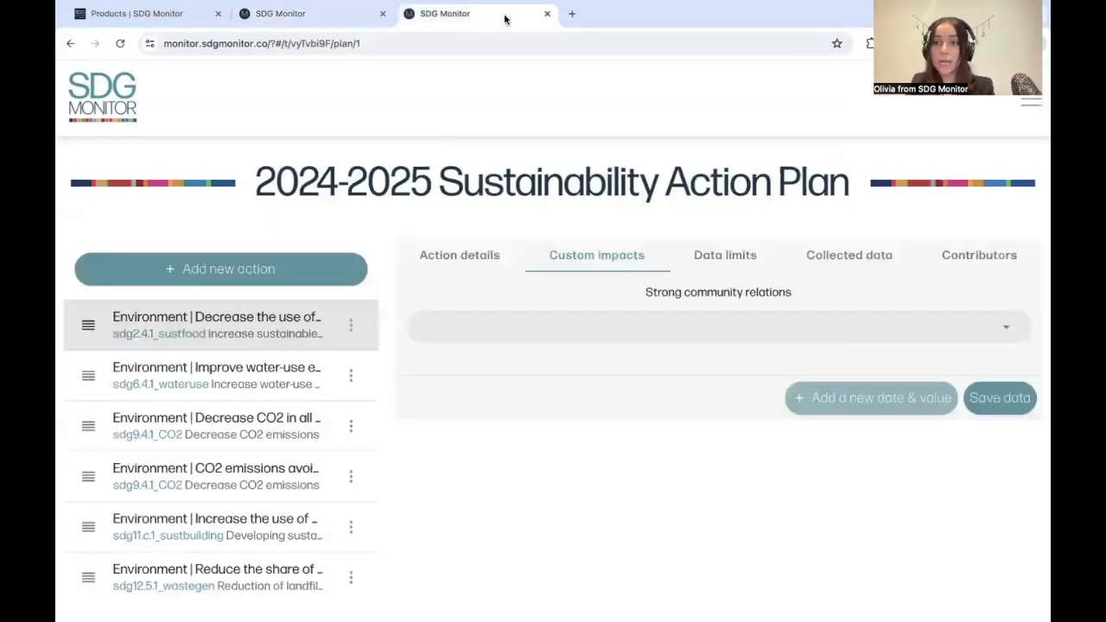
{"action": "left_click", "coordinate": [435, 48]}
{"action": "key", "text": "Return"}
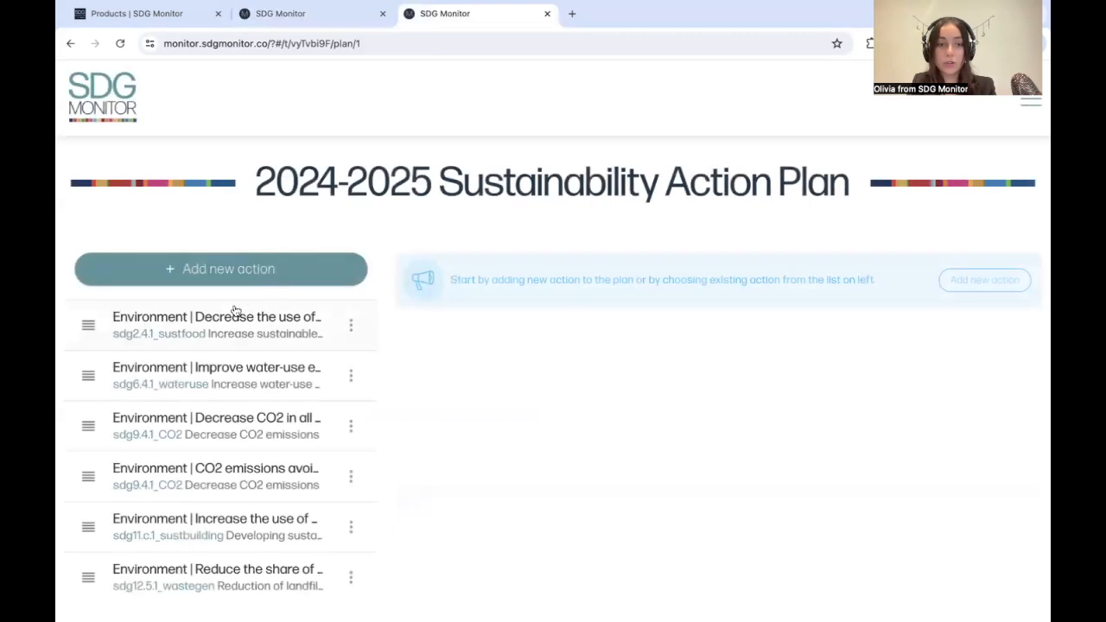
{"action": "left_click", "coordinate": [235, 313]}
{"action": "left_click", "coordinate": [631, 253]}
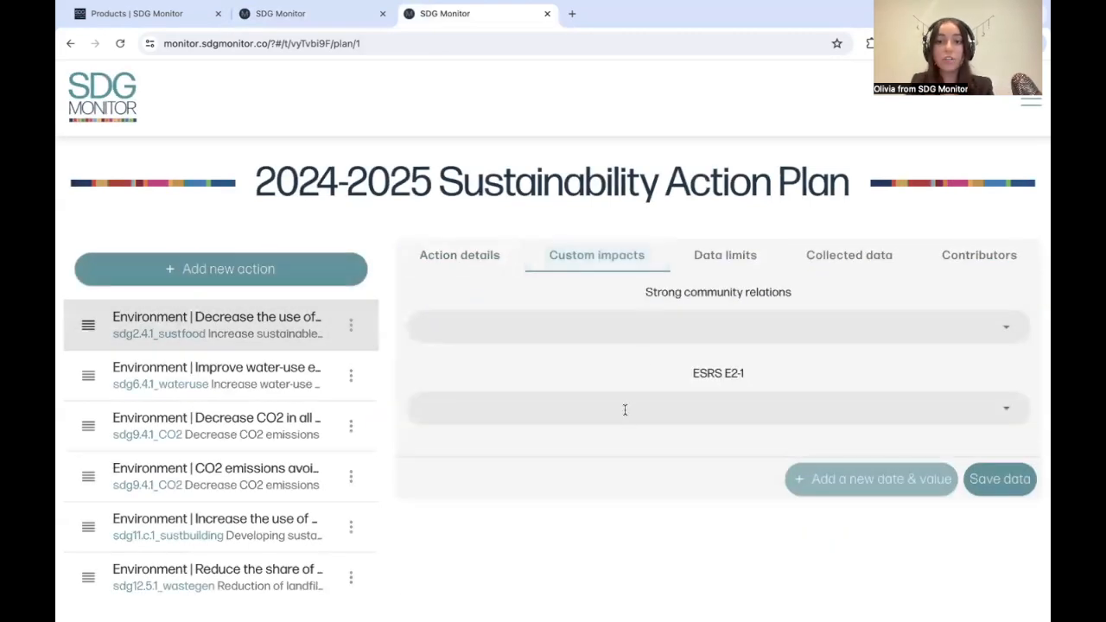
{"action": "left_click", "coordinate": [625, 410]}
{"action": "left_click", "coordinate": [601, 412]}
{"action": "left_click", "coordinate": [998, 481]}
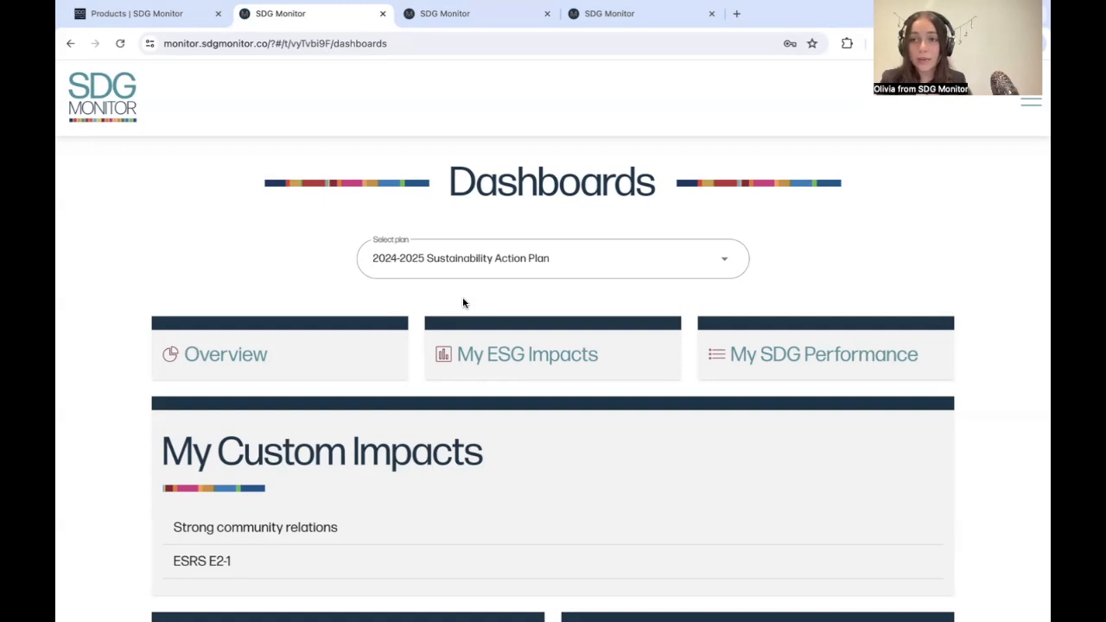
Step: Look over the dashboards for the 2024-2025 Sustainability Action Plan, and view the Overview dashboard's SDGs and ESG Impacts charts
{"action": "scroll", "coordinate": [462, 302], "scroll_direction": "down", "scroll_amount": 1}
{"action": "scroll", "coordinate": [462, 302], "scroll_direction": "up", "scroll_amount": 1}
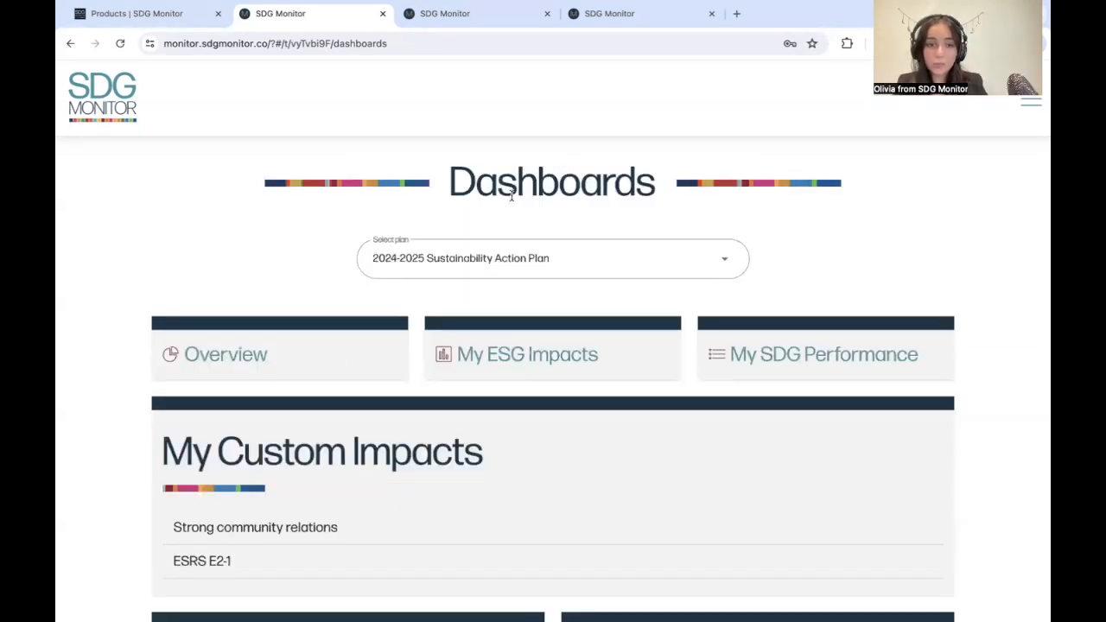
{"action": "left_click", "coordinate": [354, 342]}
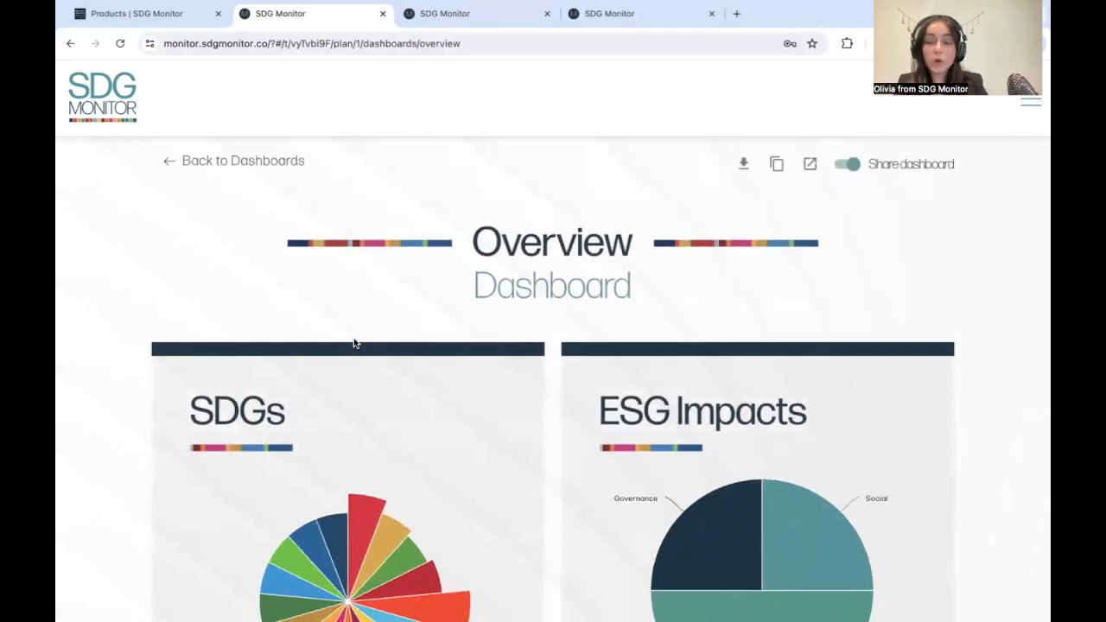
{"action": "scroll", "coordinate": [354, 343], "scroll_direction": "down", "scroll_amount": 2}
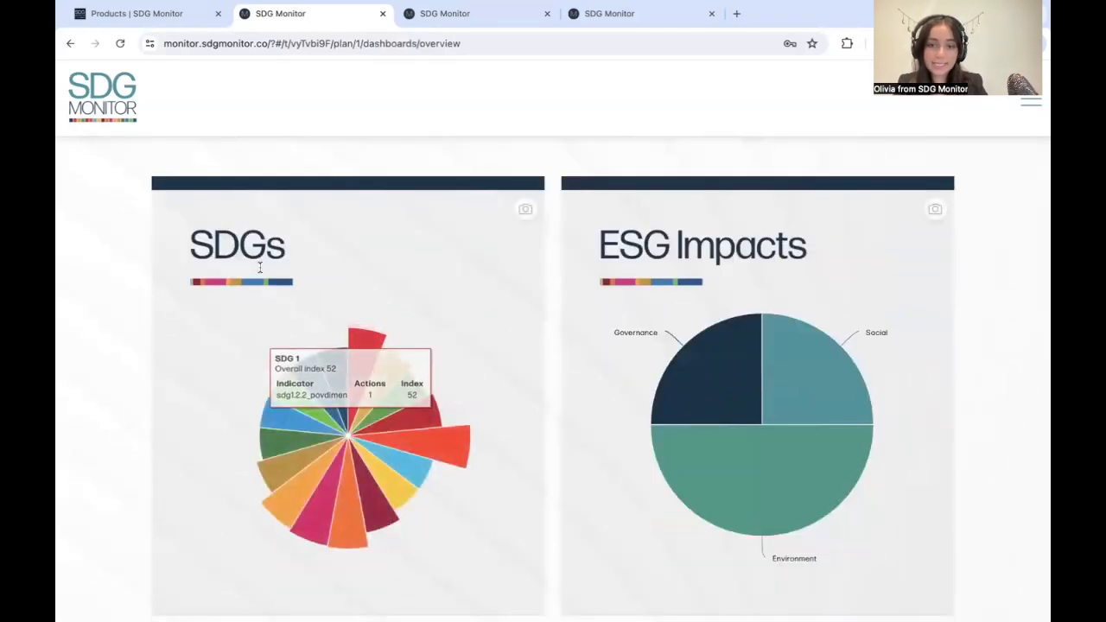